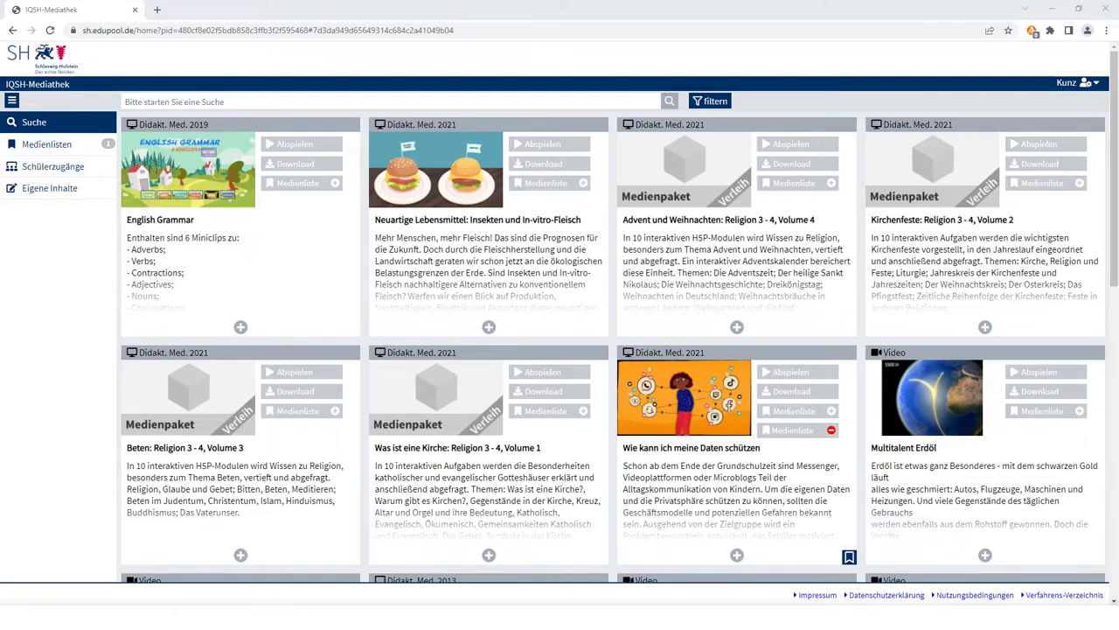
- Create a new H5P interaction of the Multiple Choice type and title it "Kaiser Caligula"
click(63, 193)
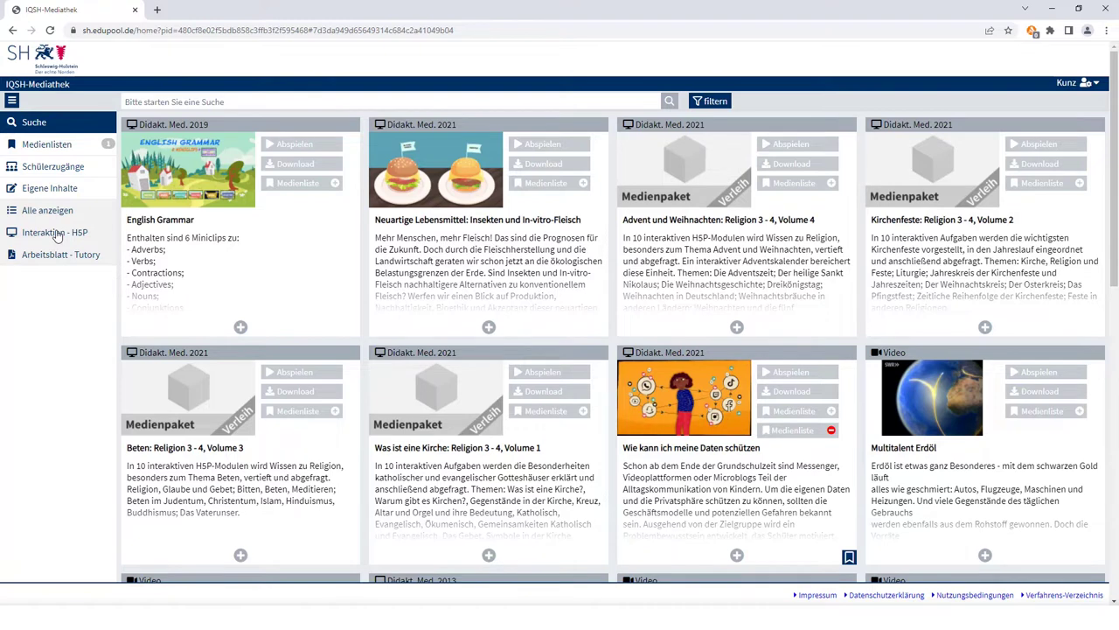
click(55, 233)
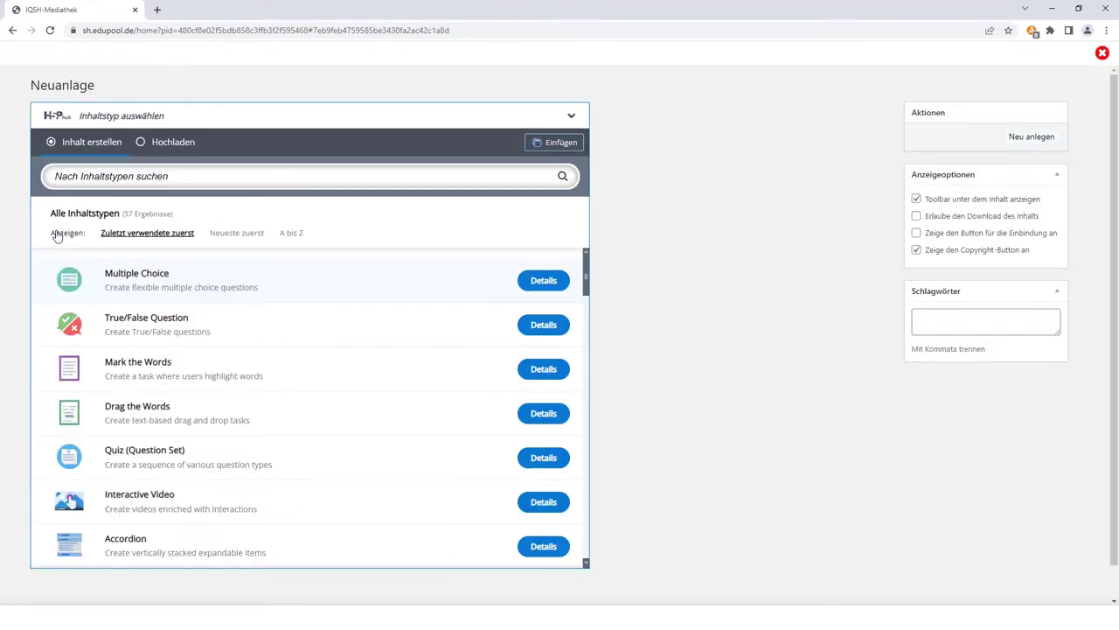
click(130, 286)
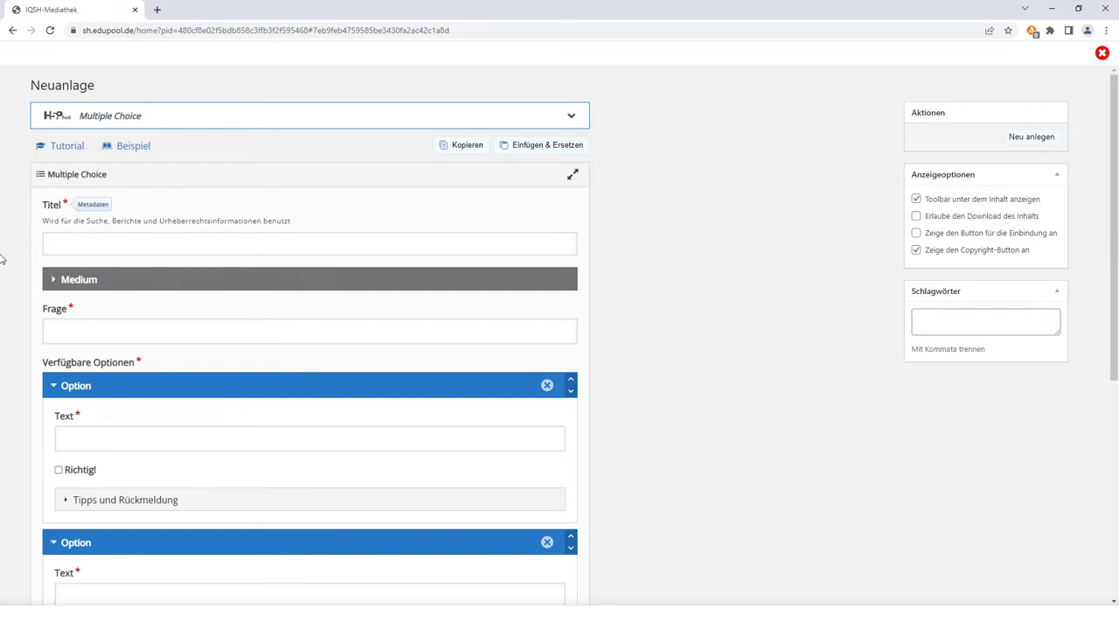
click(74, 247)
text(Kaiser Caligula)
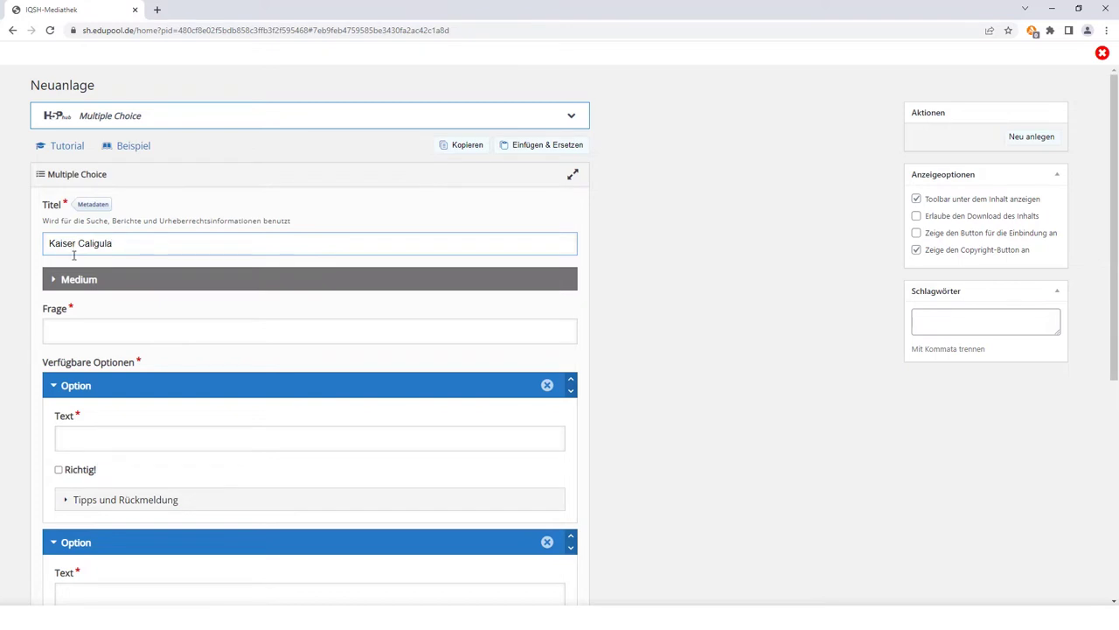
- Set the question's medium type to Image and upload the picture of the Caligula bust
click(75, 280)
click(88, 349)
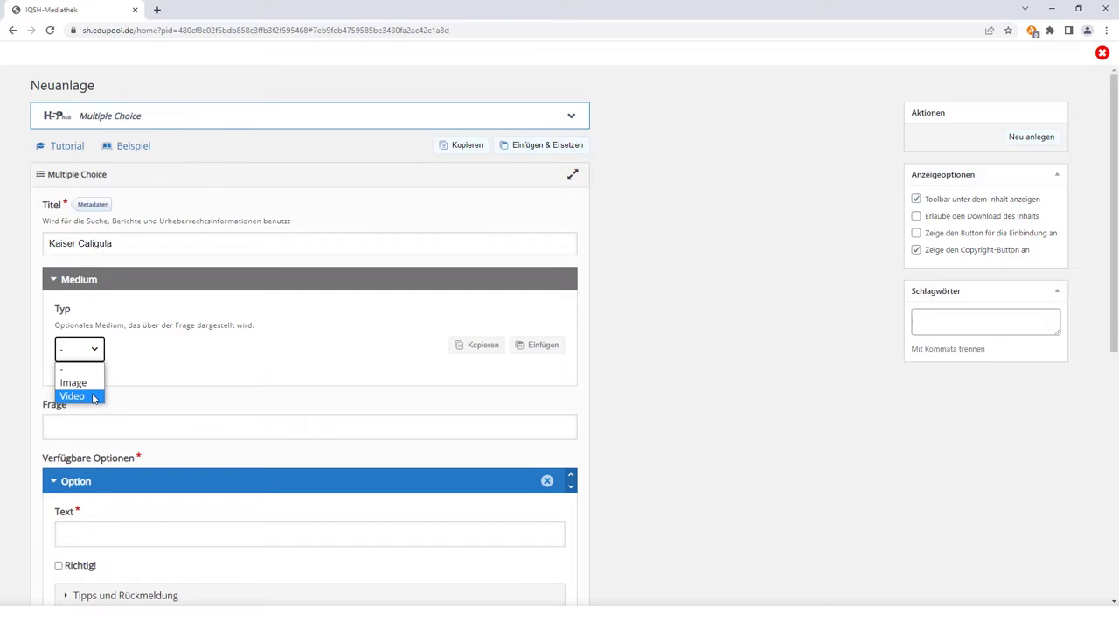
click(86, 383)
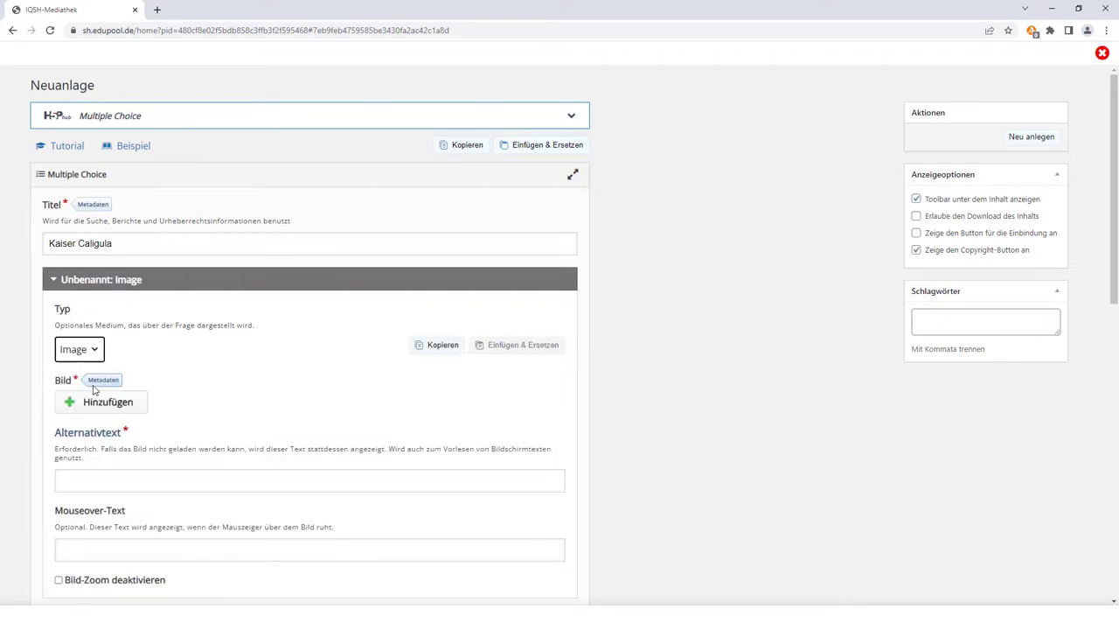
click(98, 403)
click(147, 101)
click(456, 293)
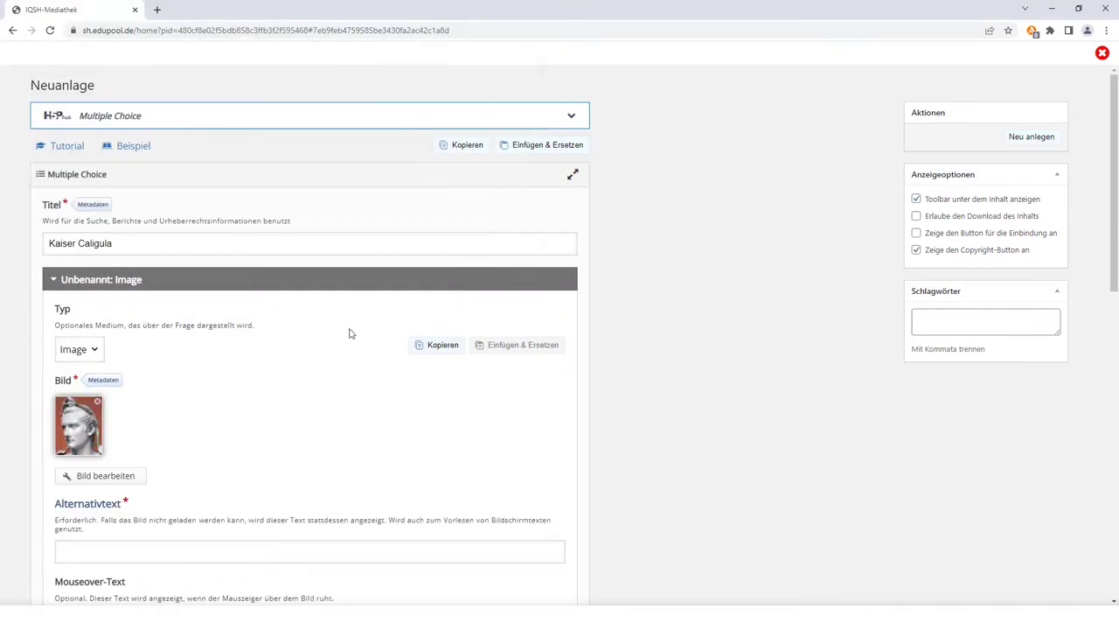
- In the image metadata, set the title to "Gaius_Caesar_Caligula_cropped.jpg" and the licence to Attribution-ShareAlike (CC BY-SA), version 3.0 Unported
click(105, 380)
triple_click(131, 386)
key(BackSpace)
text(Gaius)
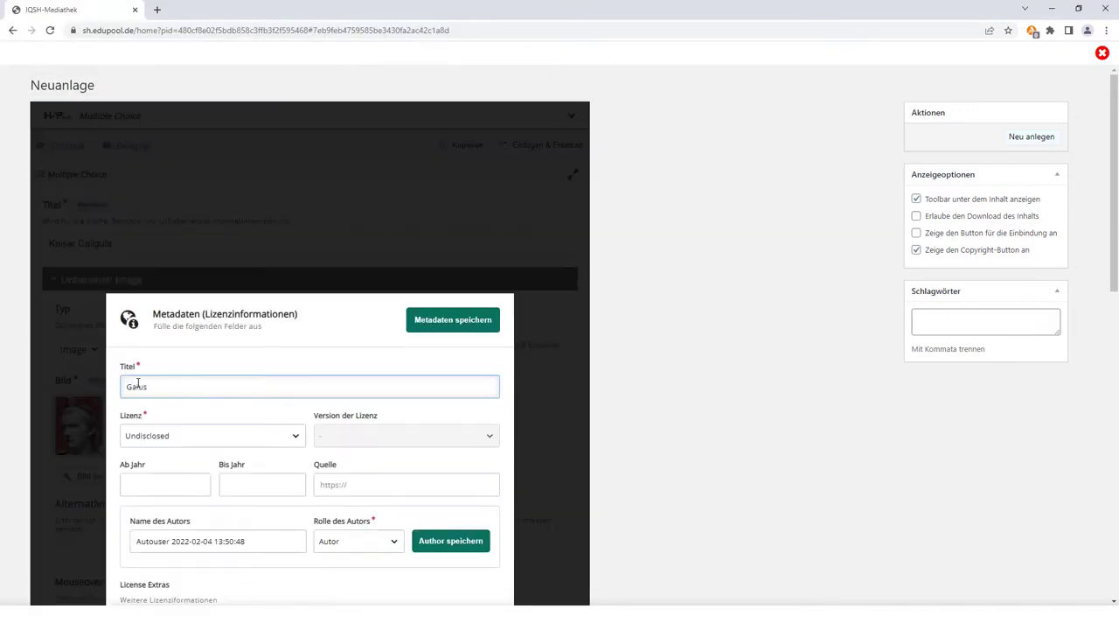
text(_Caesar_Caligula_cropped.jpg)
click(295, 434)
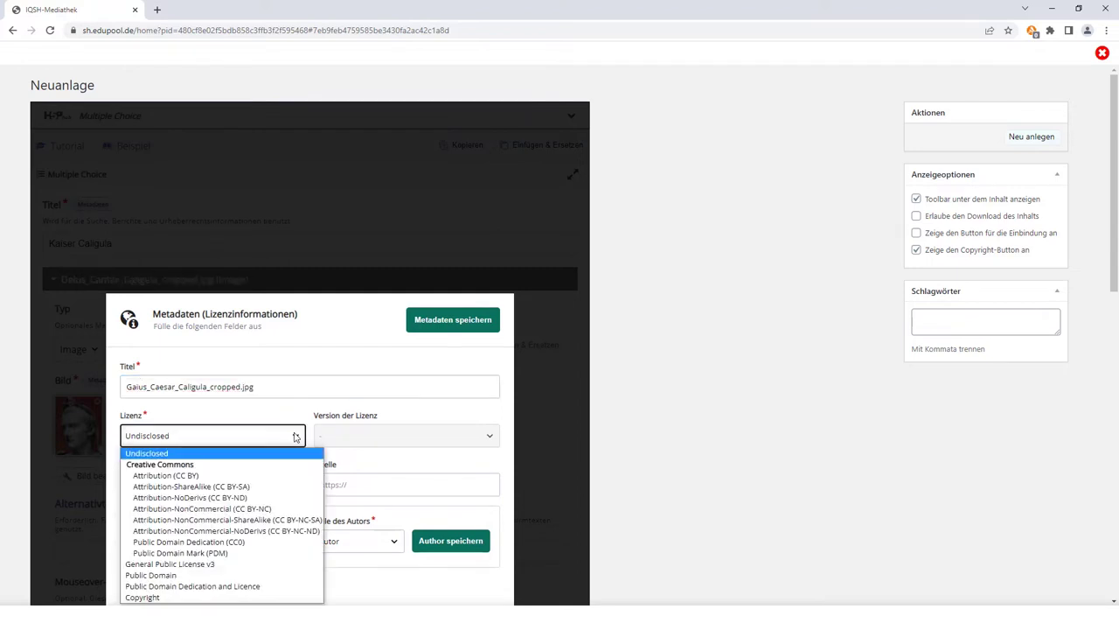
click(201, 489)
click(407, 435)
click(467, 464)
- Replace the image author's name with the picture's creator, save the author, and save the metadata
drag(246, 540, 127, 540)
text(Louis le Grand)
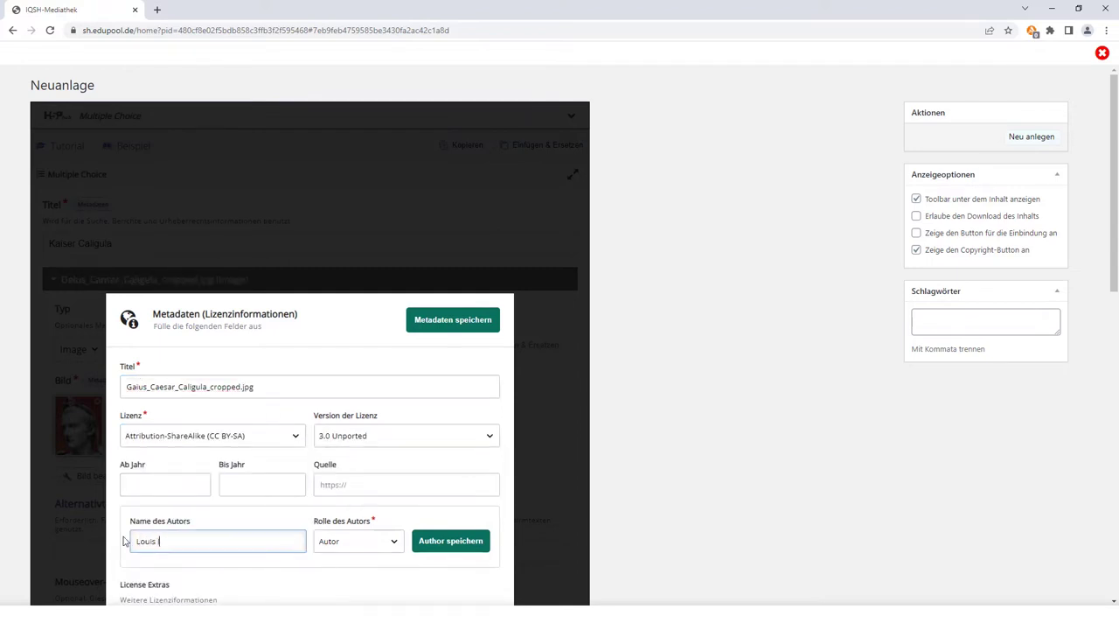
click(451, 541)
click(453, 319)
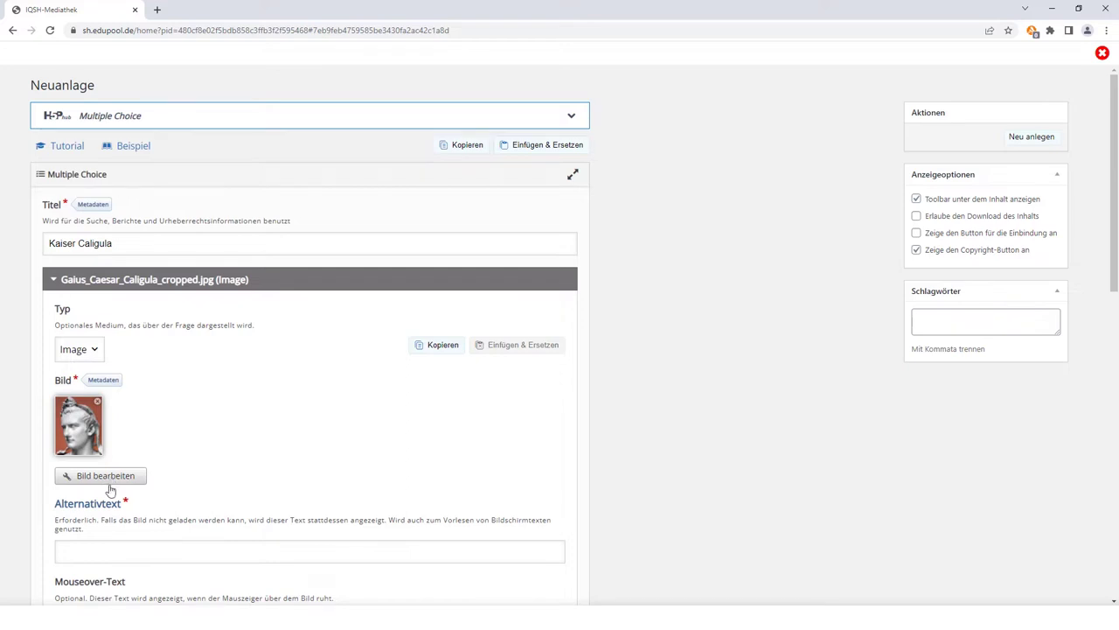
- Set the image's alternative text to "Büste von Gaius Caesar Augustus Germanicus (auch: Caligula)" and its mouseover text to "Kaiser Caligula"
click(114, 549)
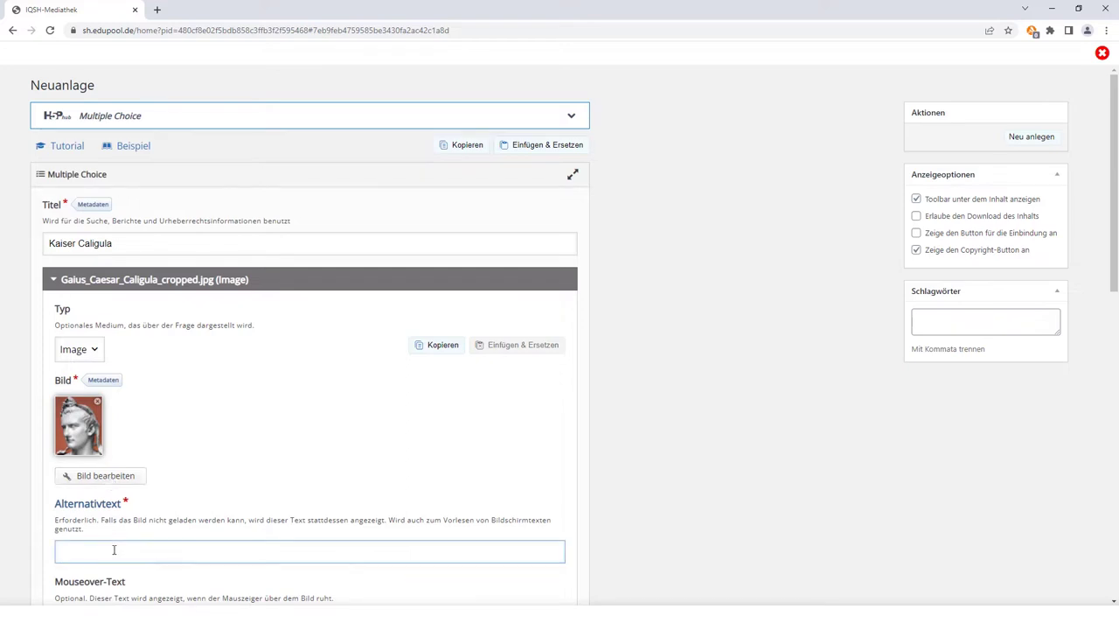
text(Büste von Gaius Caesar Augustus Germanicus (auch: Caligula))
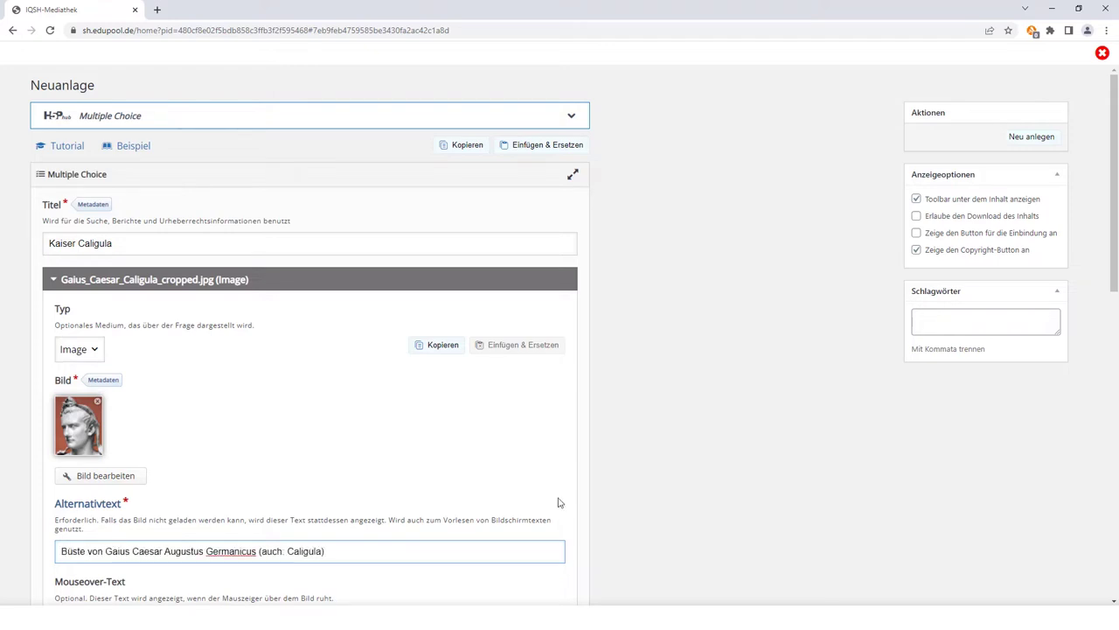
drag(1113, 203, 1113, 401)
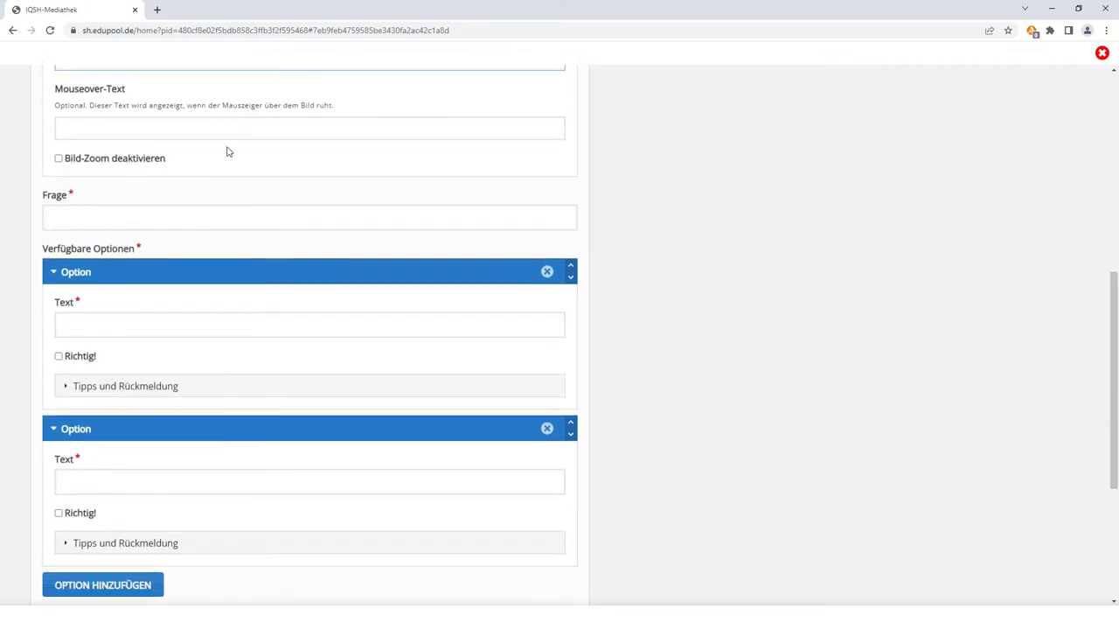
click(90, 127)
text(Kaiser Caligul)
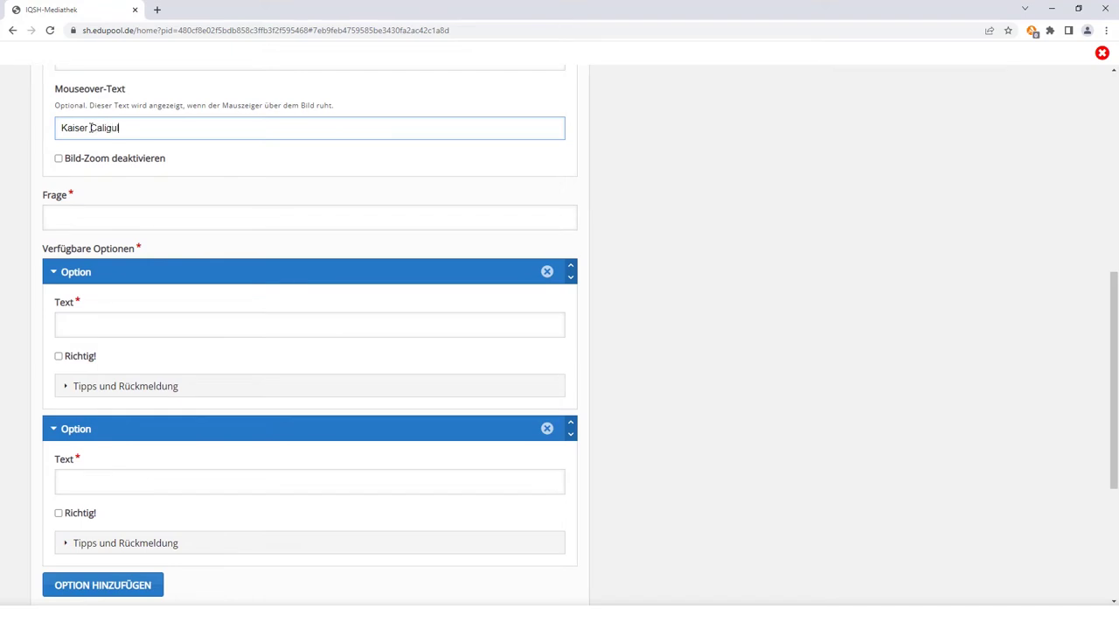
text(a)
- Enter the question "Was erzählt man sich noch heute über Kaiser Caligula?"
click(93, 217)
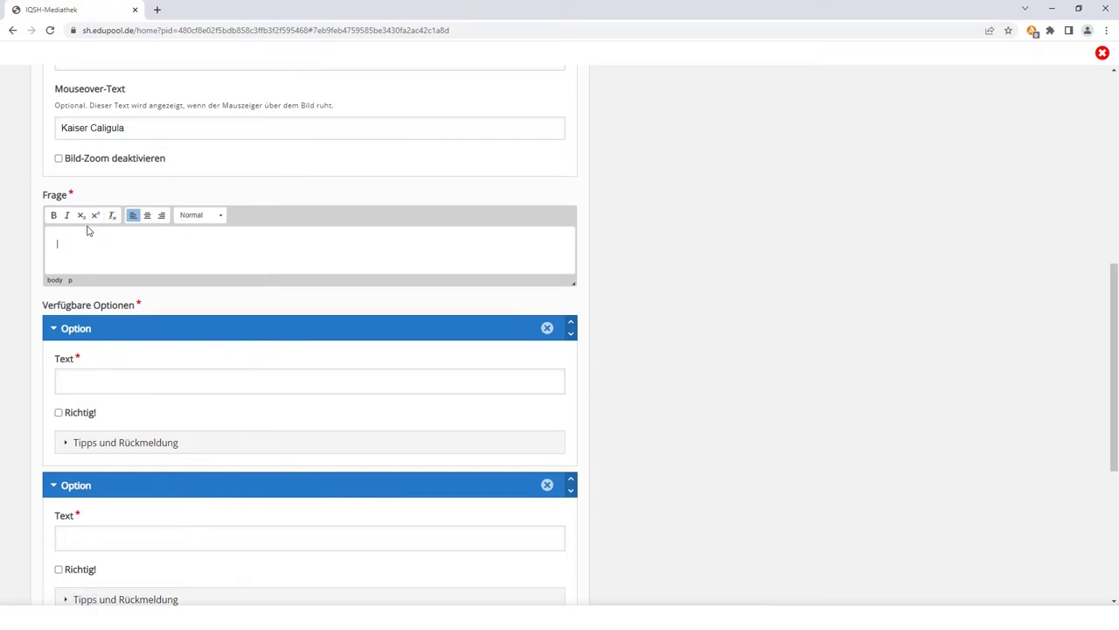
text(Was erzählt man sich noch heute über Kaiser Caligula?)
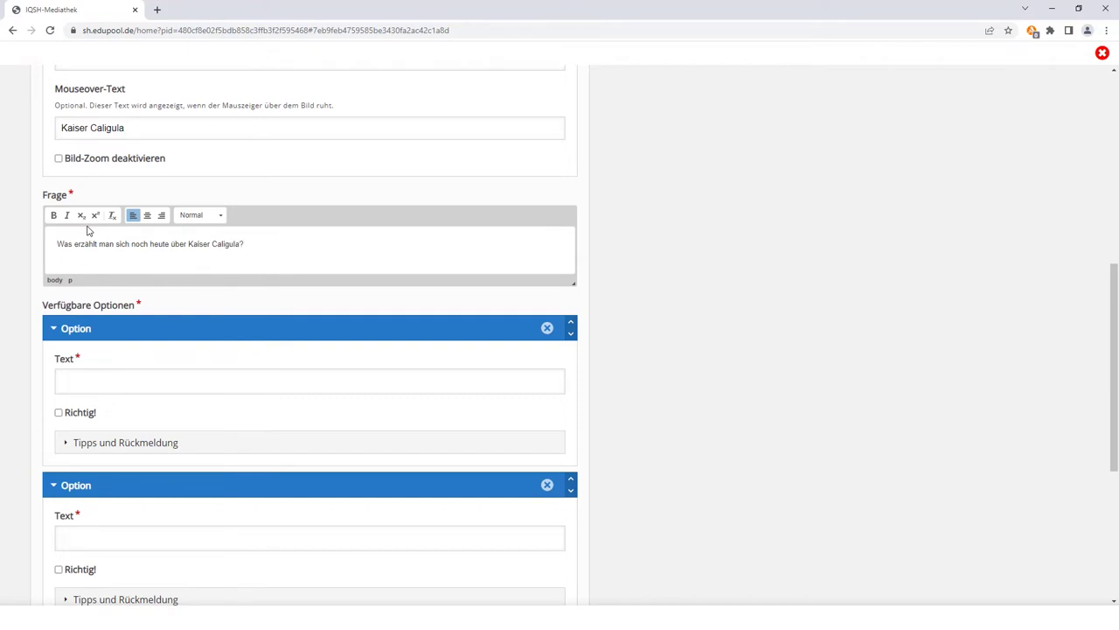
- Set the first answer option to "Er stotterte so stark, dass er bei öffentlichen Reden nur den Mund bewegte und jemand anderes für ihn sprach."
scroll(512, 193, down, 3)
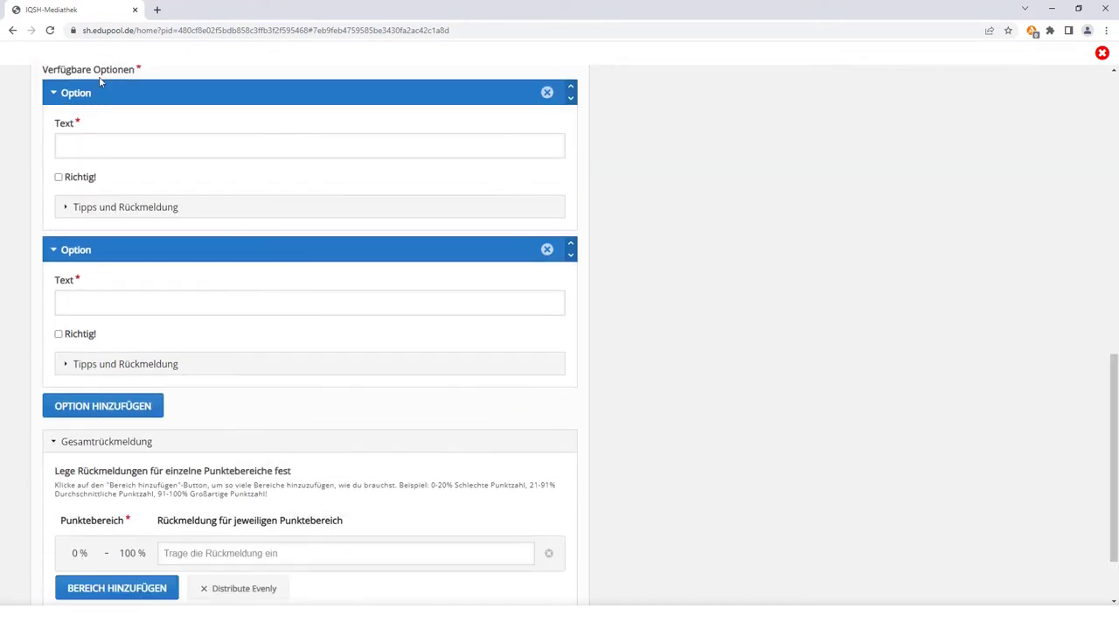
click(99, 144)
text(Er stott)
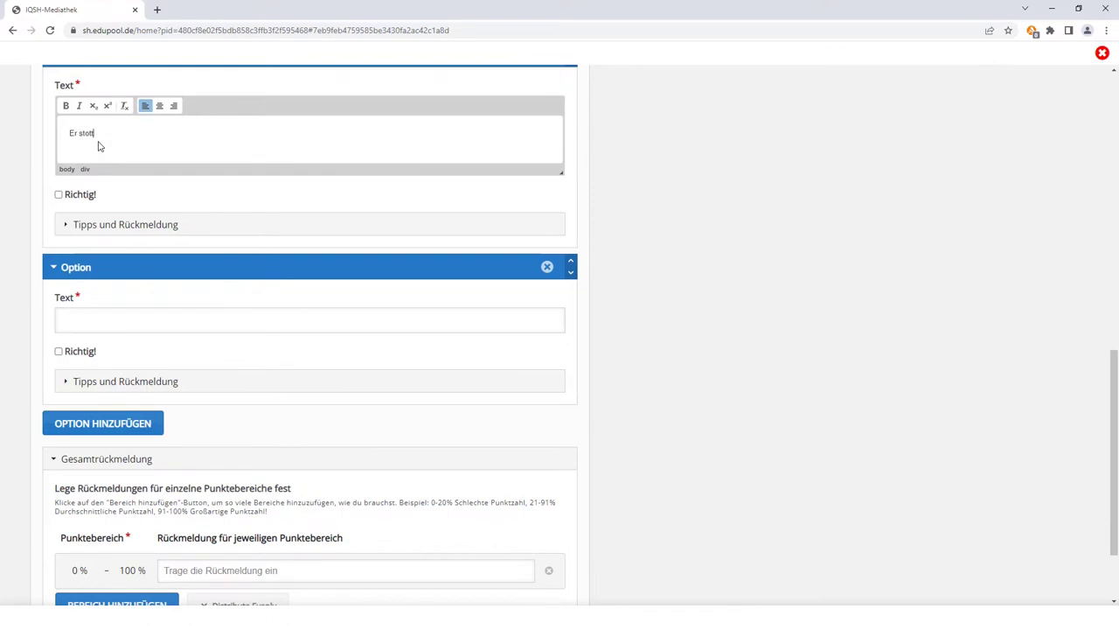
text(erte so stark, dass er bei öffentlichen Reden nur den Mund bewegte und)
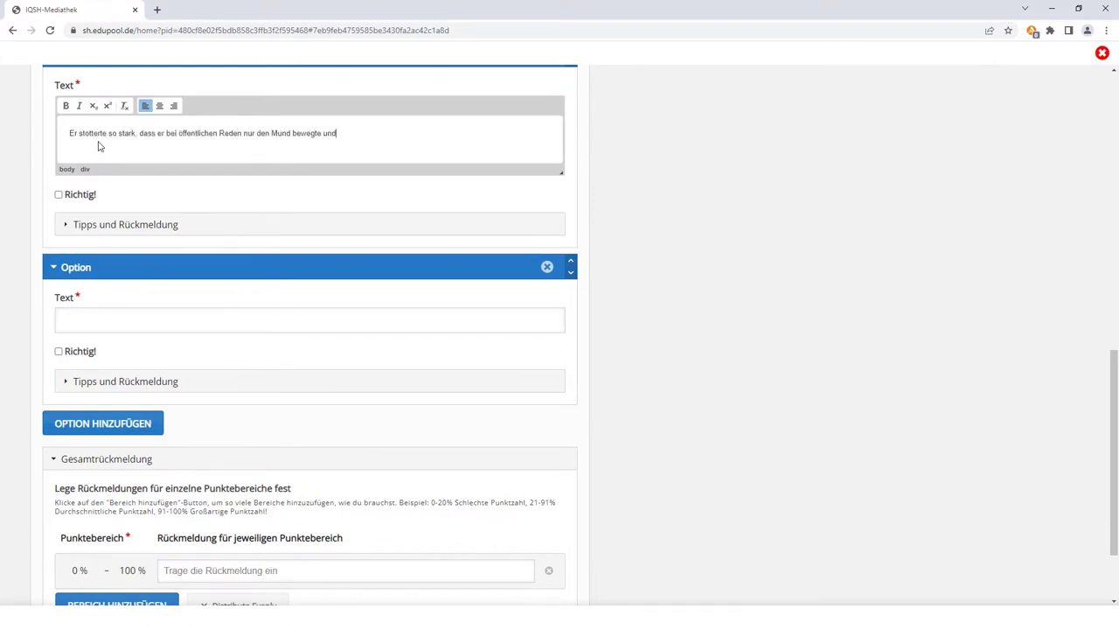
text( jemand anderes für ihn sprach.)
- Set the second answer option to "Er hatte über 50 Kinder mit Sklavinnen aus aller Welt."
click(121, 324)
text(Er hatte über 50 K)
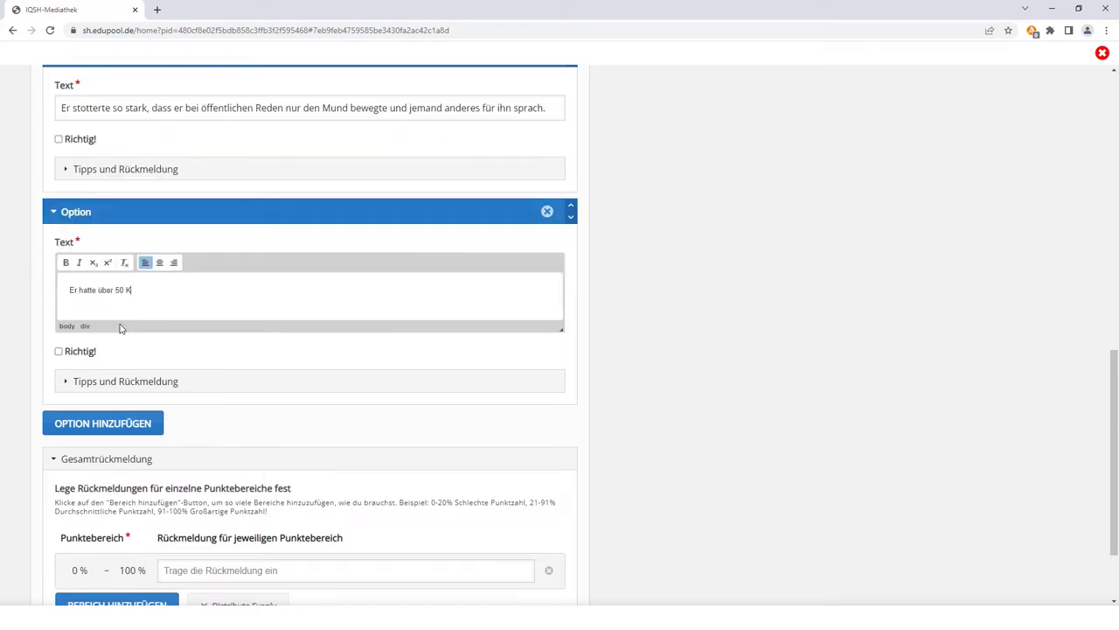
text(inder mit Sklavinnen aus aller Welt.)
- Add a third answer option "Er wollte seinem Lieblingspferd ein politisches Amt - das Konsulat - verleihen." and mark it as correct
scroll(1108, 472, down, 1)
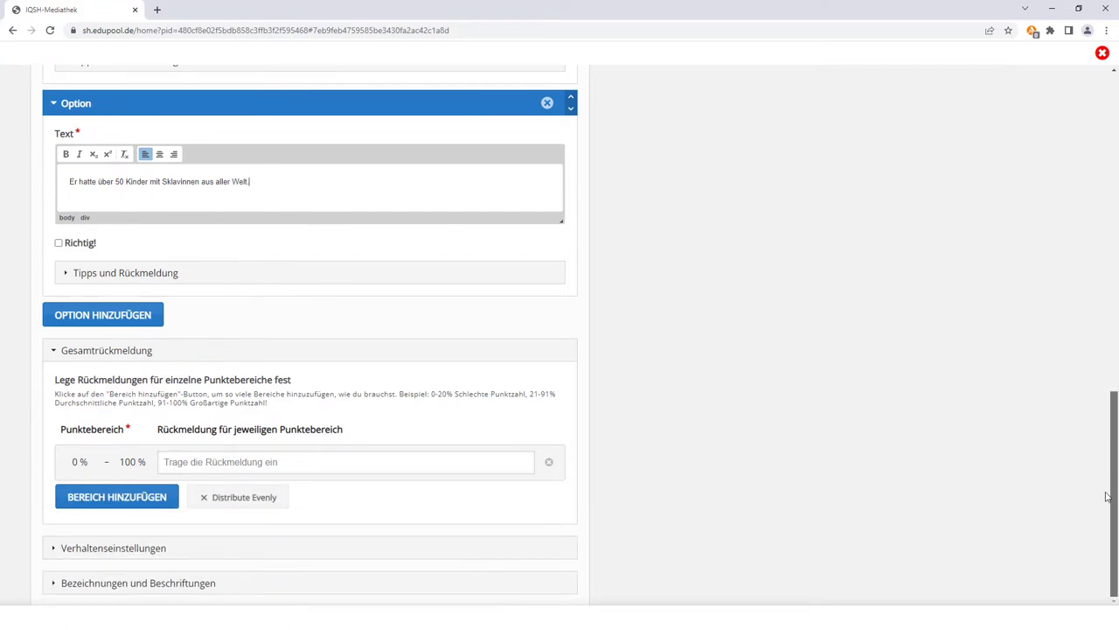
click(96, 317)
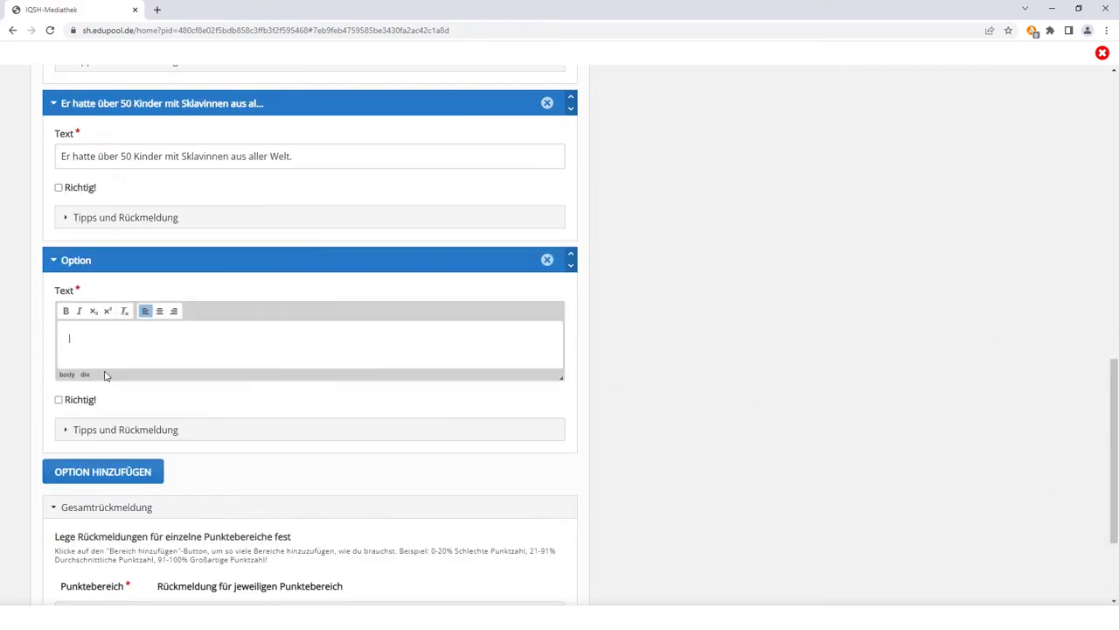
text(Er wollte seinem Lieblingspferd ein politische)
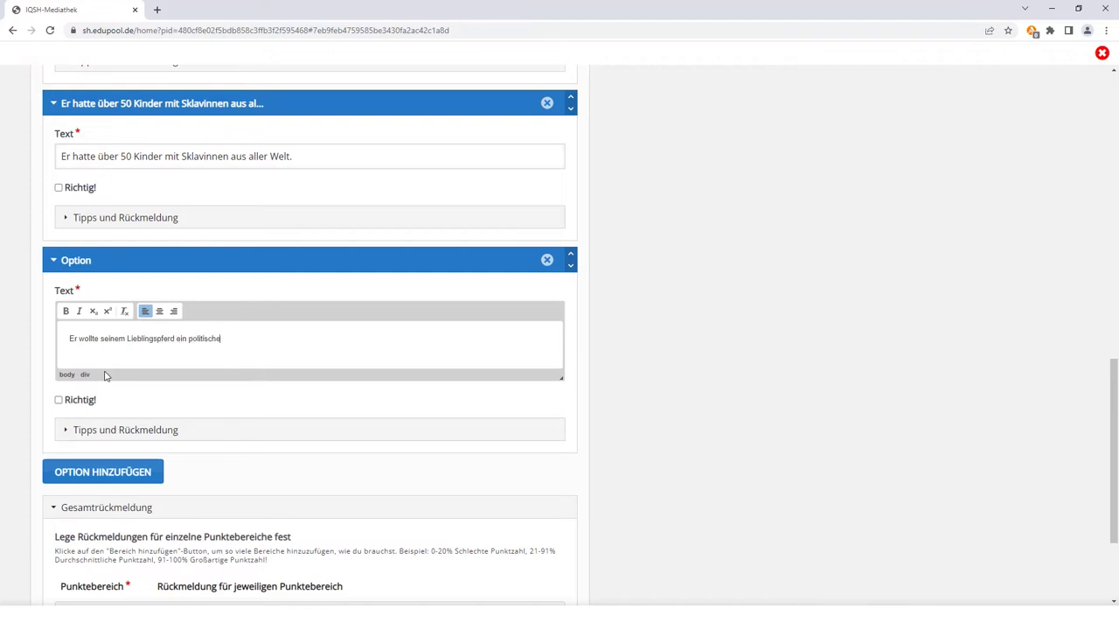
text(s Amt - das Konsulat - verleihen.)
click(58, 399)
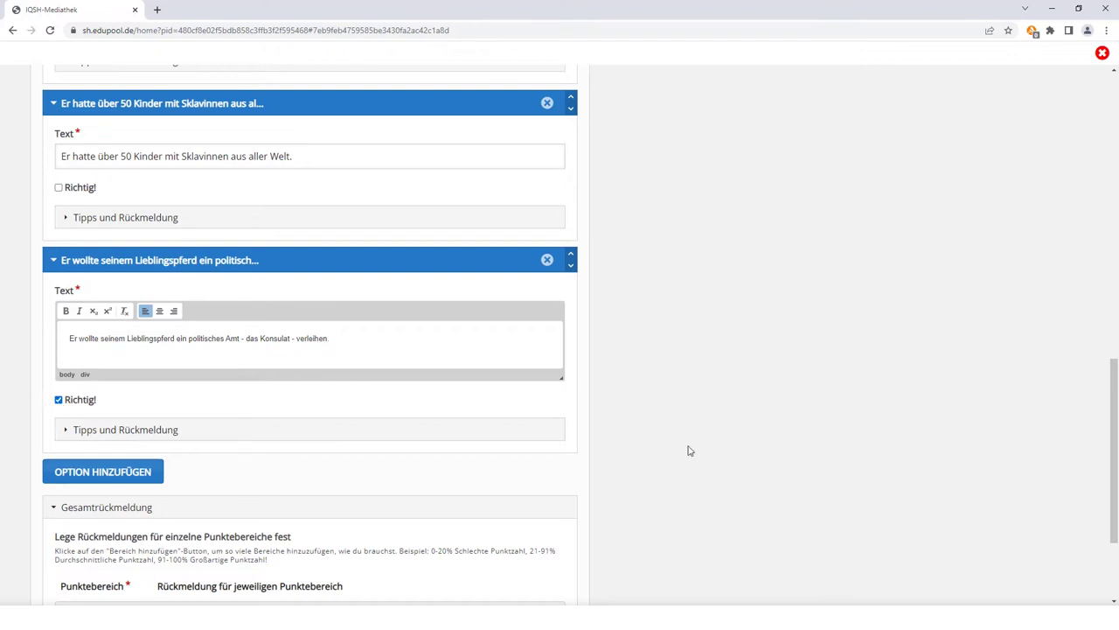
- Set the first option's chosen-answer feedback: "Nein, Caligula war ein ausgezeichneter Redner, der nicht nur in der lateinischen, sondern auch in der griechischen Sprache exzellente Vorträge halten konnte."
drag(1115, 451, 1116, 351)
click(476, 344)
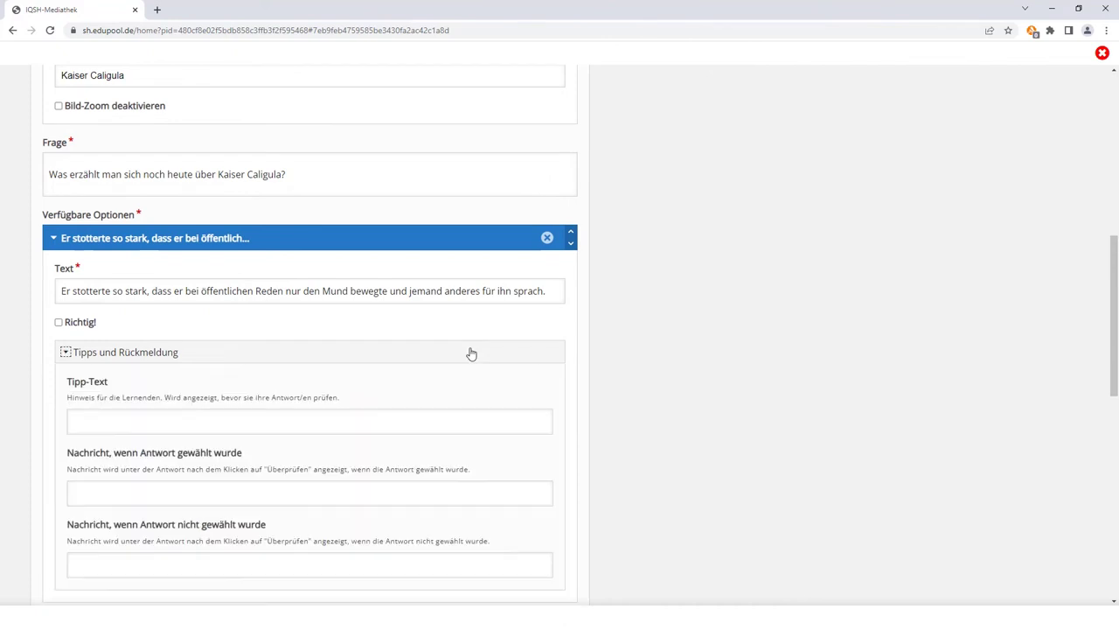
click(407, 499)
text(Nein)
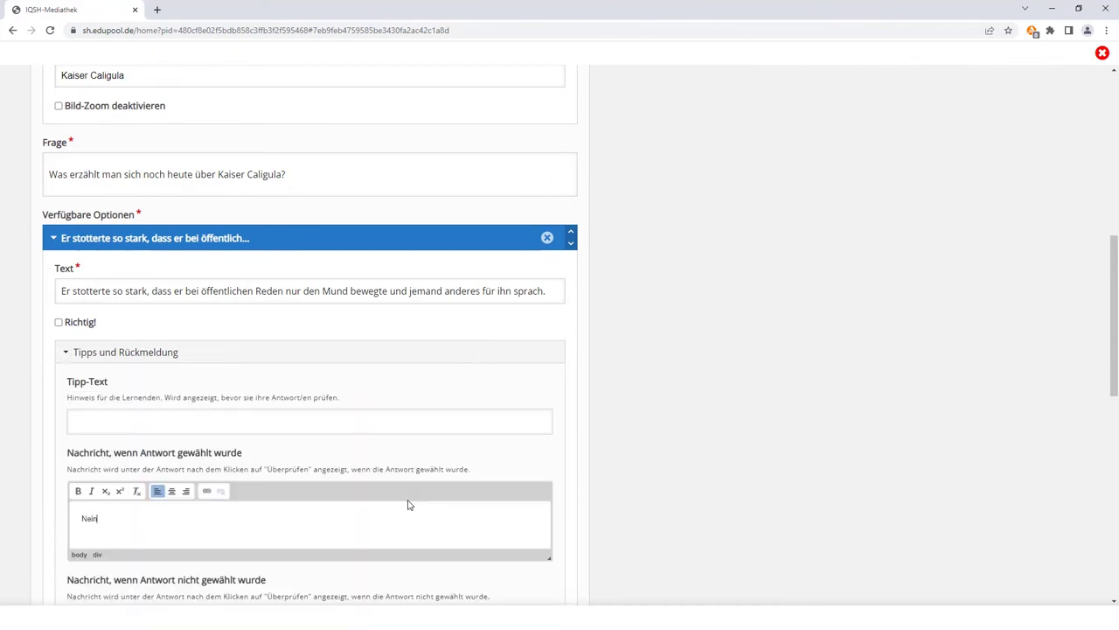
text(, Caligula war ein ausgezeichneter Redner)
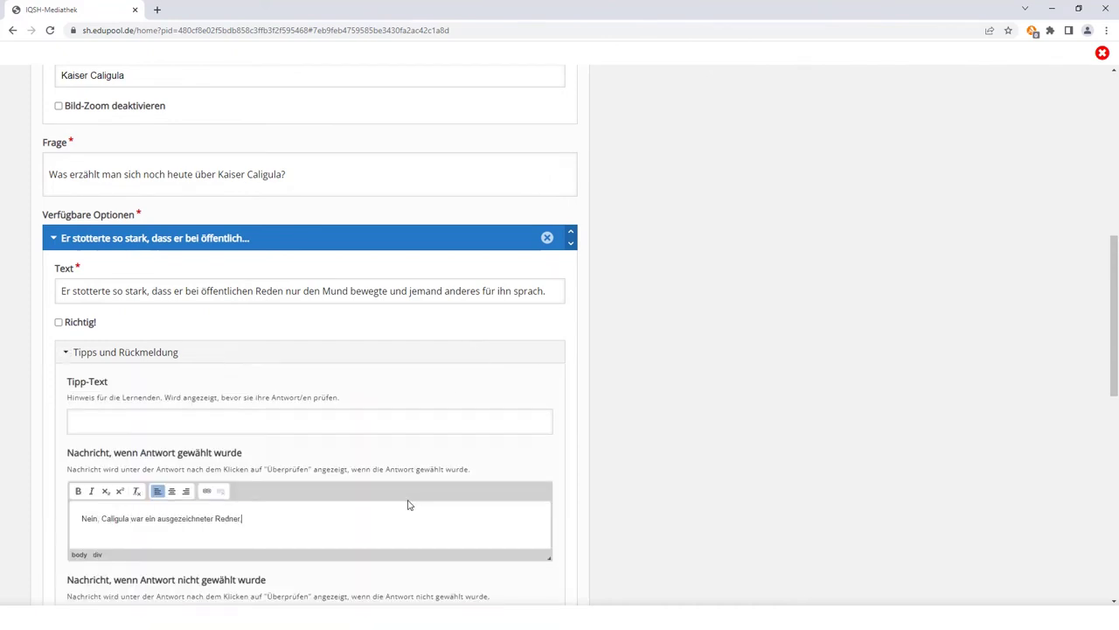
text(, der nicht nur in der lateinischen, sondern auch in der)
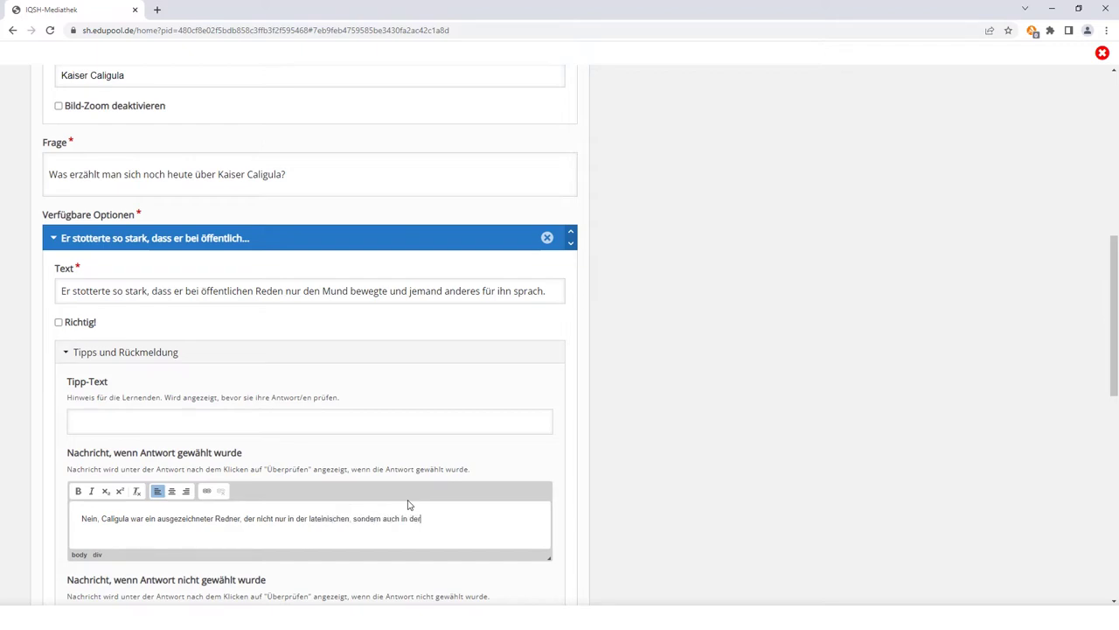
text( griechischen Sprache exzellente Vorträge halten konnte.)
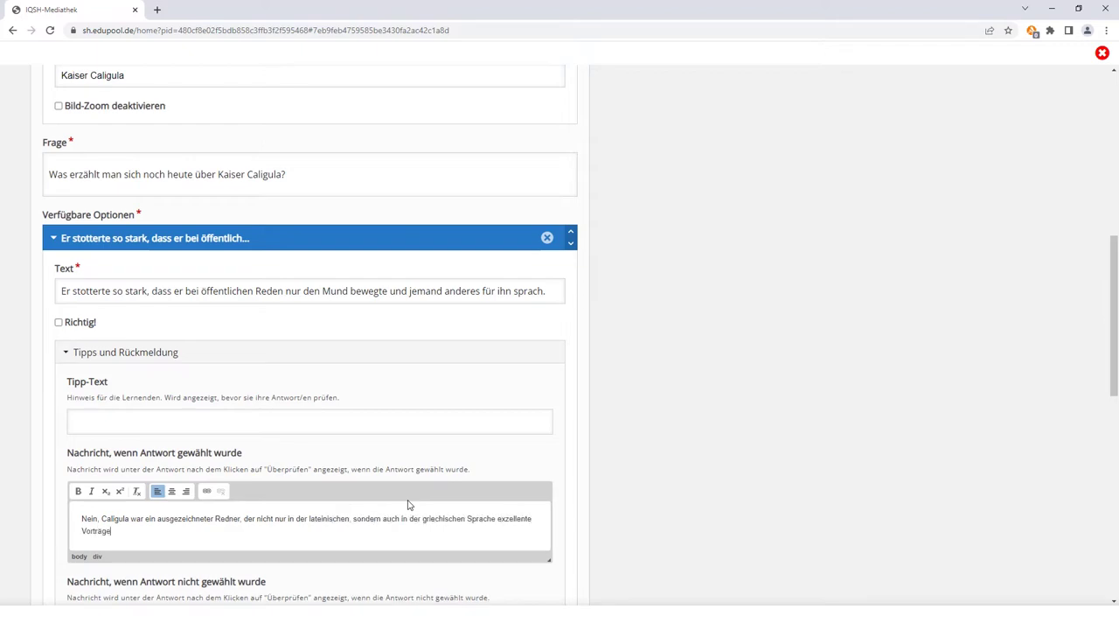
- Set the second option's chosen-answer feedback to "Nein, Caligula hatte nur eine Tochter mit seiner vierten und letzten Ehefrau."
drag(1115, 347, 1117, 487)
click(240, 325)
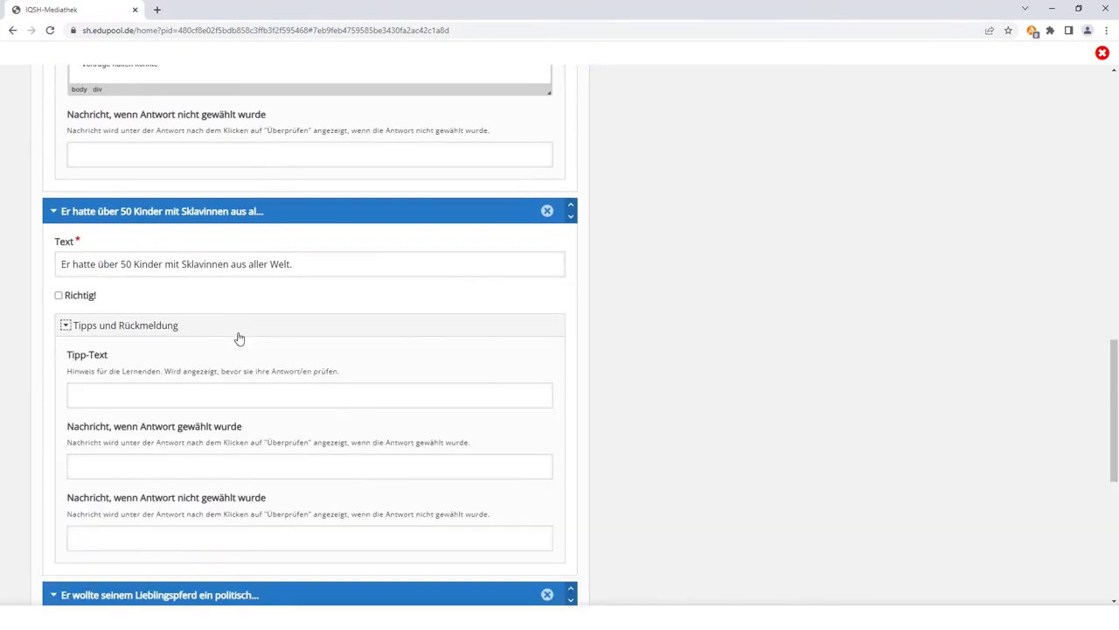
click(226, 466)
text(Nein, Caligula hatt)
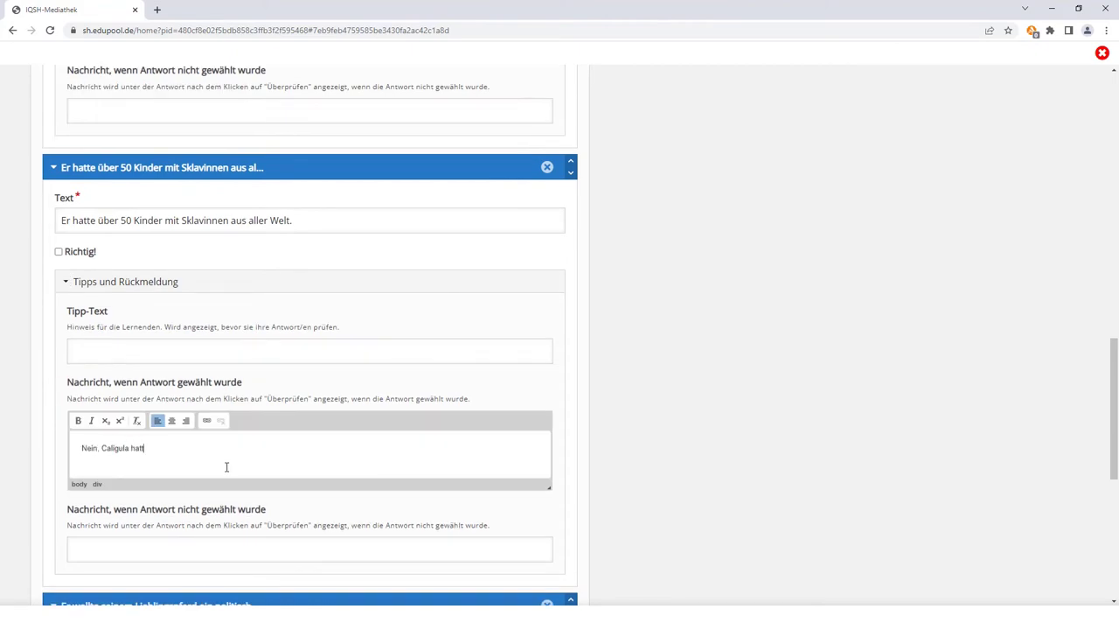
text(e nur eine Tochter mit seiner vierten und letzten Ehefrau.)
- Set the third option's chosen-answer feedback: "Ja, Caligulas Pferd Incitatus bekam außerdem einen eigenen prunkvollen Palast mit Hauspersonal geschenkt, in dem es Gäste, darunter hohe Würdenträger, empfangen konnte."
drag(1115, 411, 1117, 523)
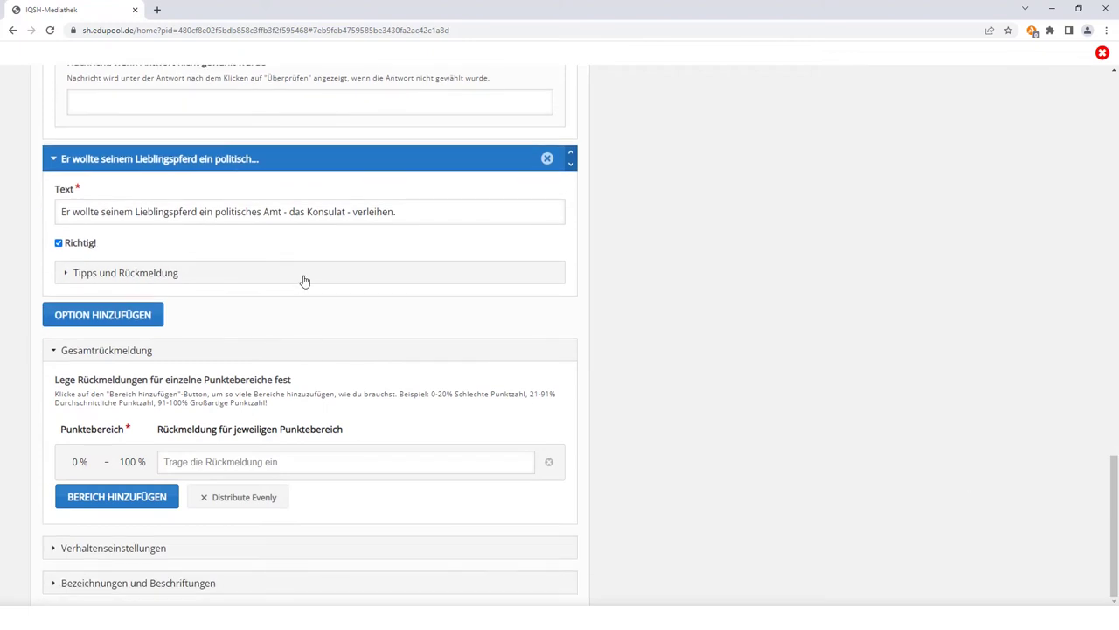
click(303, 279)
click(254, 402)
text(Ja, Caligulas Pferd I)
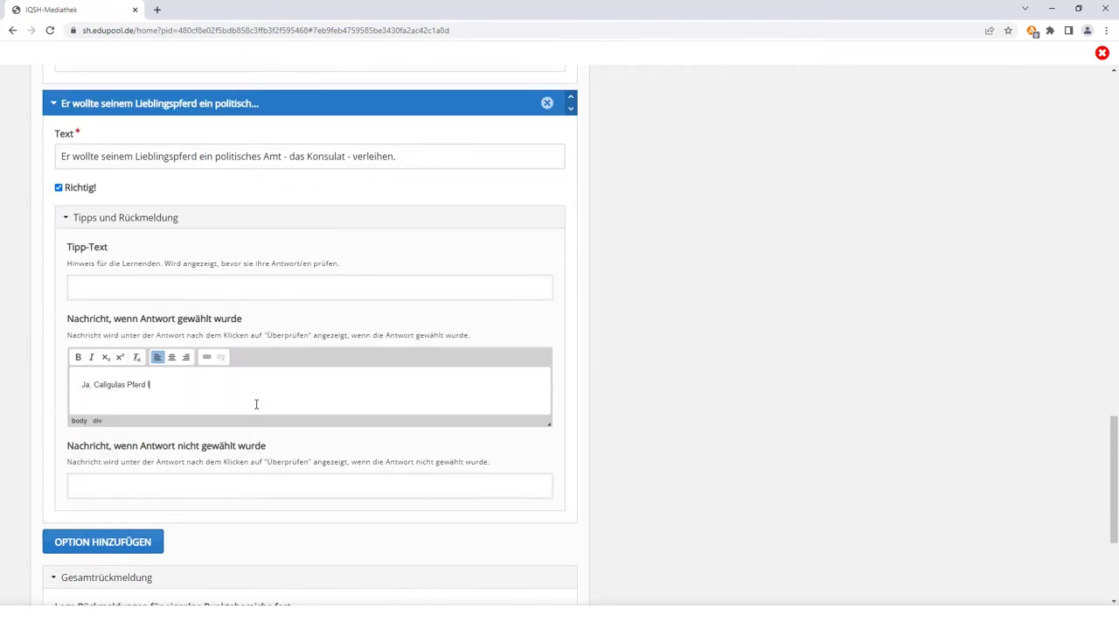
text(ncitatus bekam außerdem einen eigenen prunkvollen Palast mit Hauspersonal)
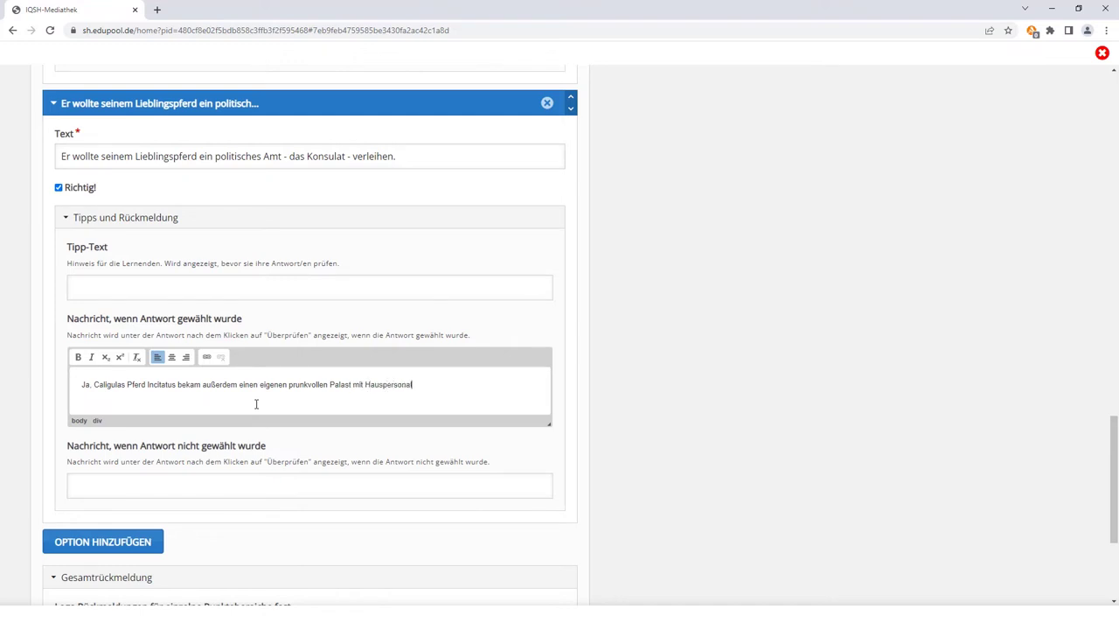
text( geschenkt, in dem es Gäste, darunter hohe Würdenträger, empfangen konnte.)
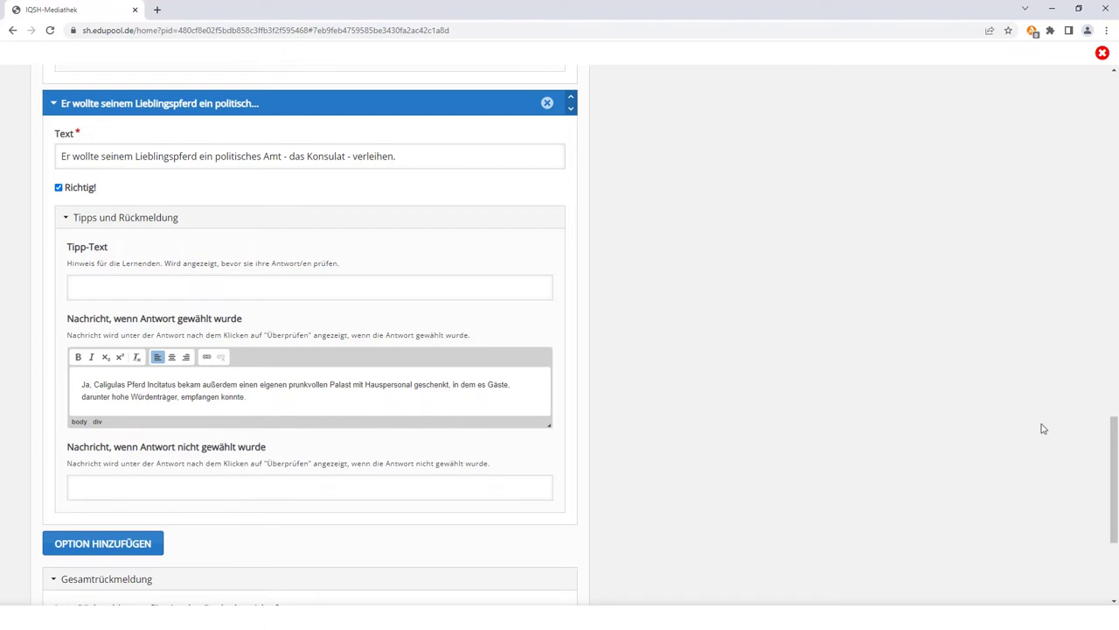
- Leave the overall feedback empty and enable "Einen Punkt für die ganze Aufgabe vergeben" in the question's behaviour settings
drag(1114, 457, 1115, 511)
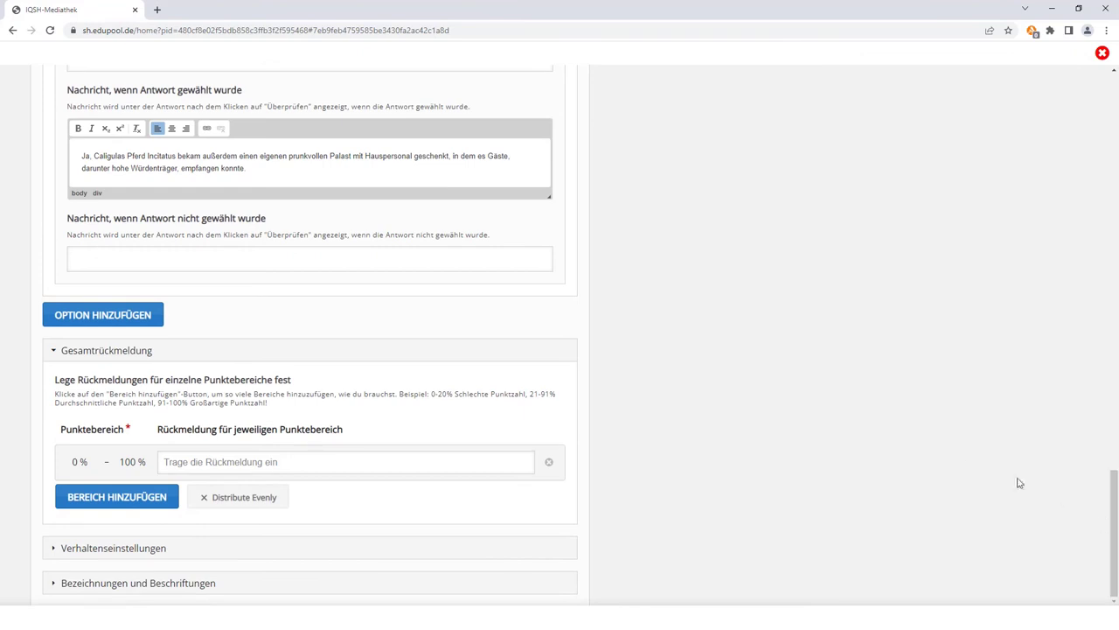
click(329, 463)
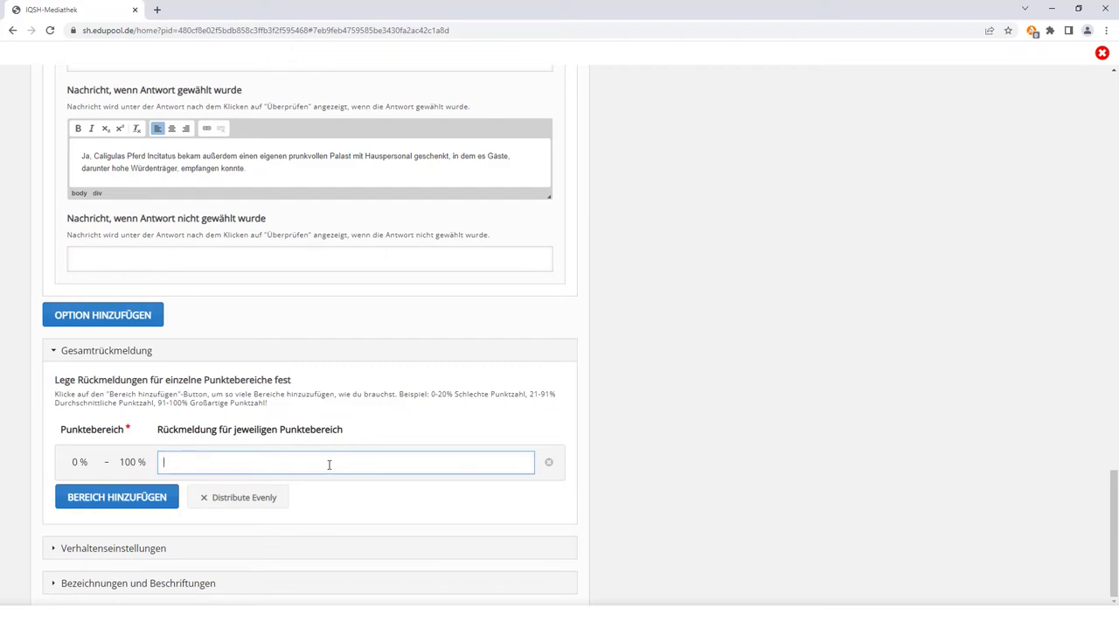
click(321, 549)
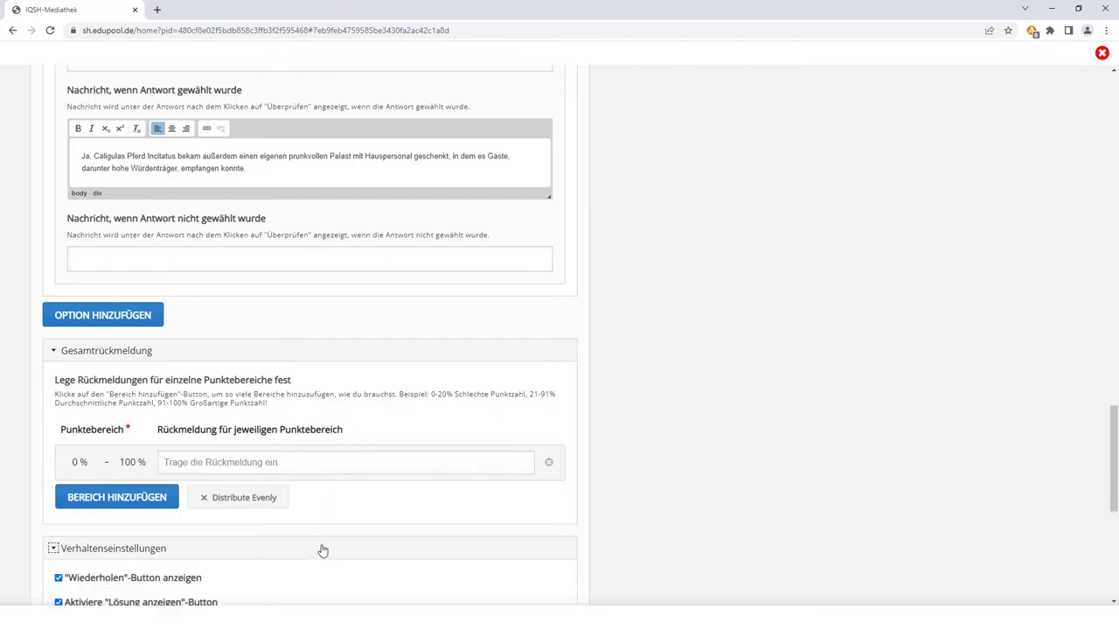
drag(1115, 481, 1115, 567)
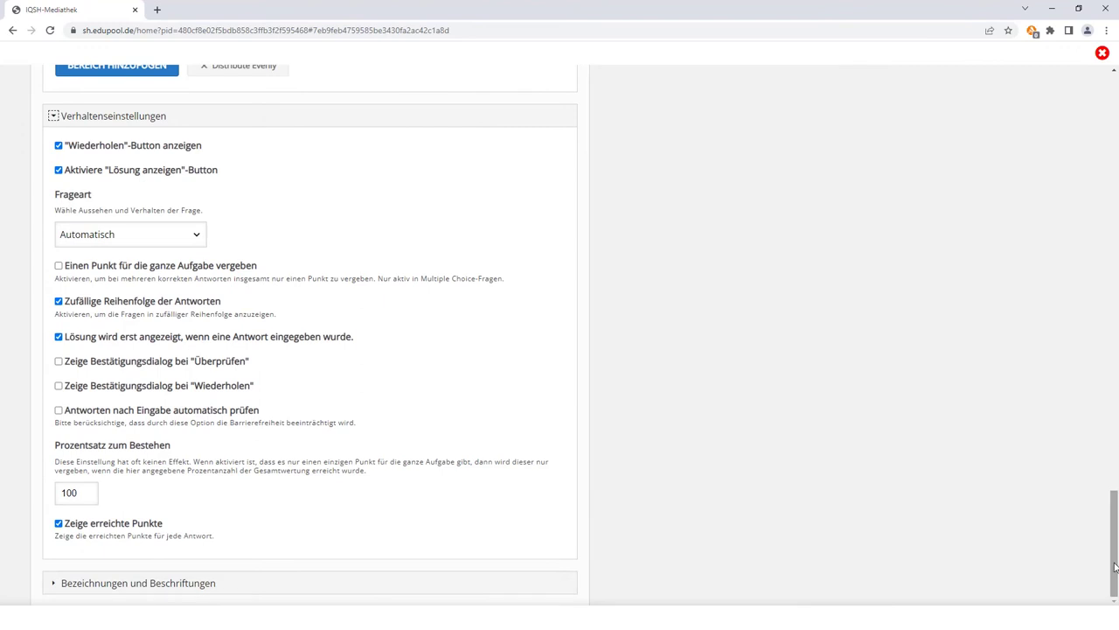
click(58, 266)
- Create the Kaiser Caligula content, reopen it for editing from the own-content overview and show its preview
scroll(962, 262, up, 20)
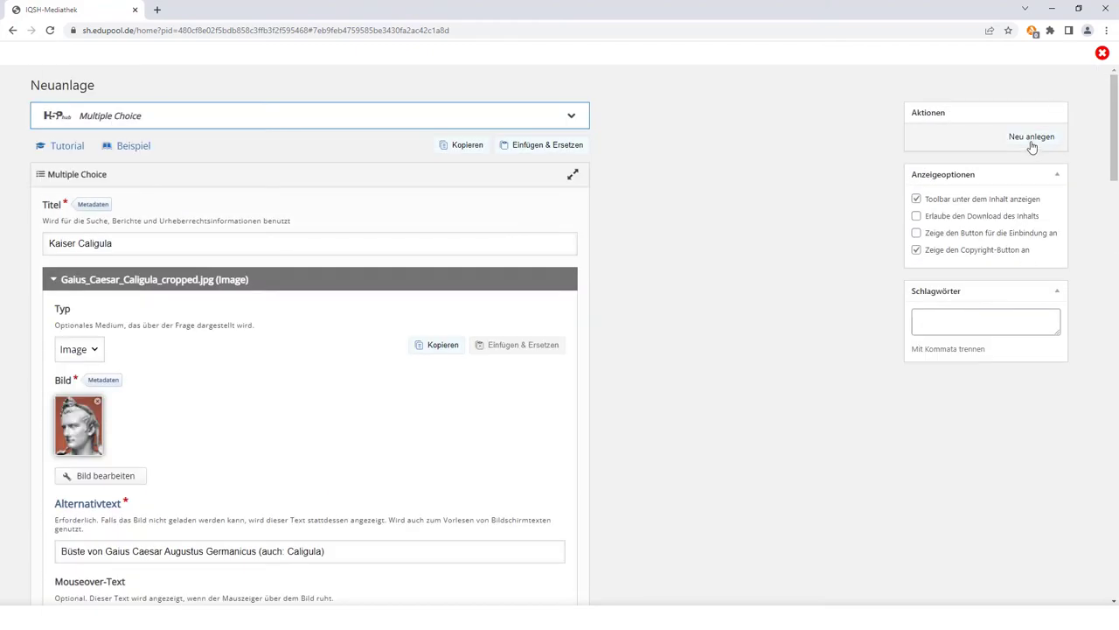
click(1032, 140)
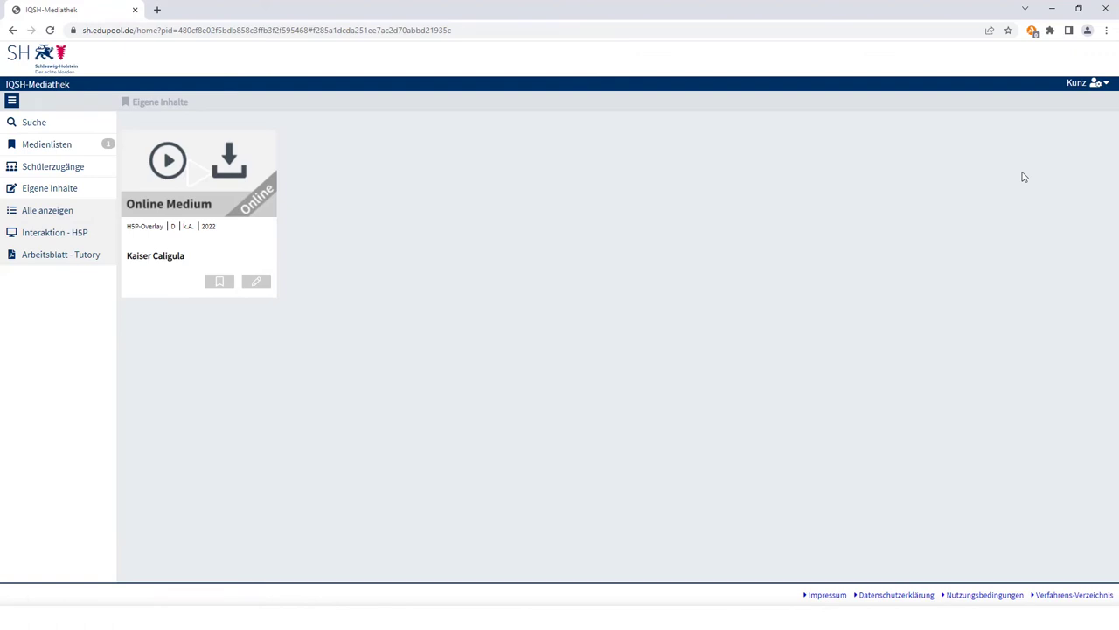
click(260, 286)
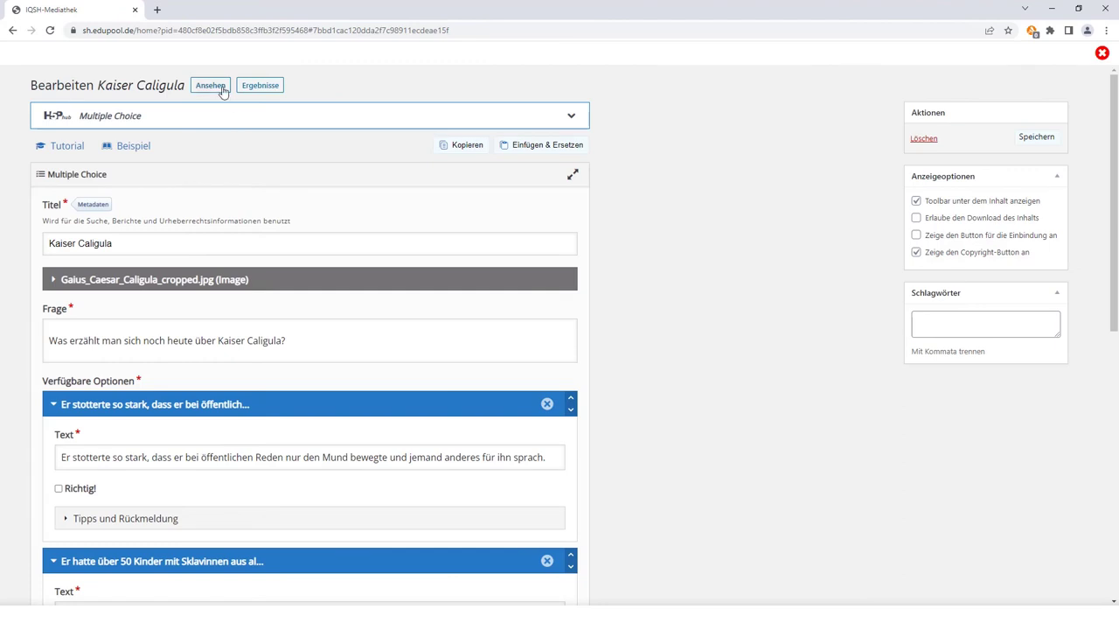
click(221, 89)
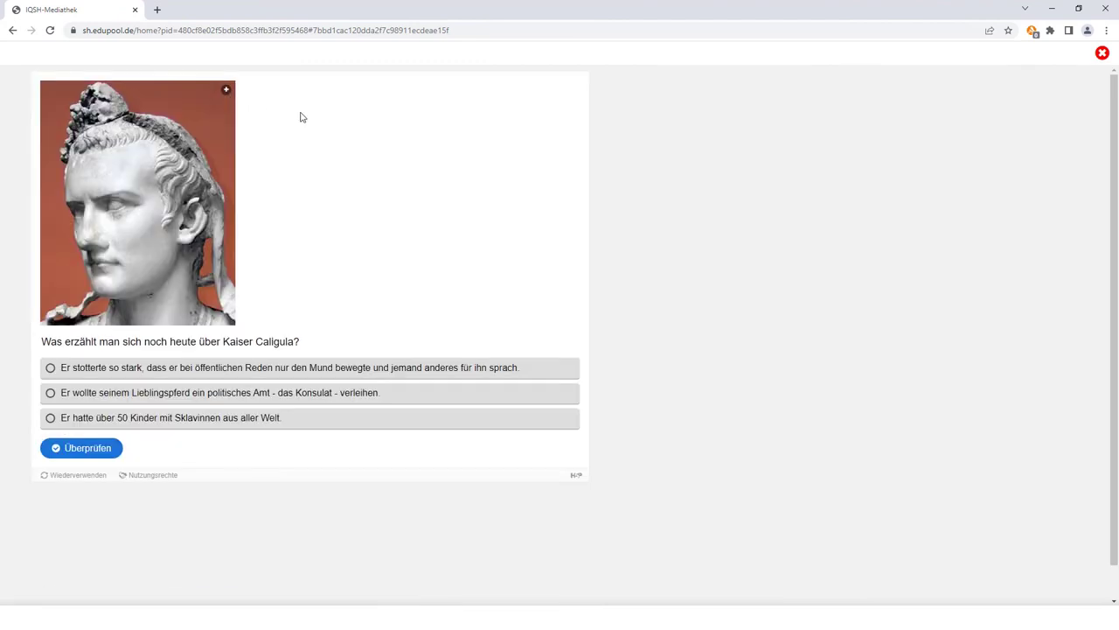
- Test the question in the preview by checking the stuttering, the 50-children and the favourite-horse answers one after another, retrying in between
click(282, 372)
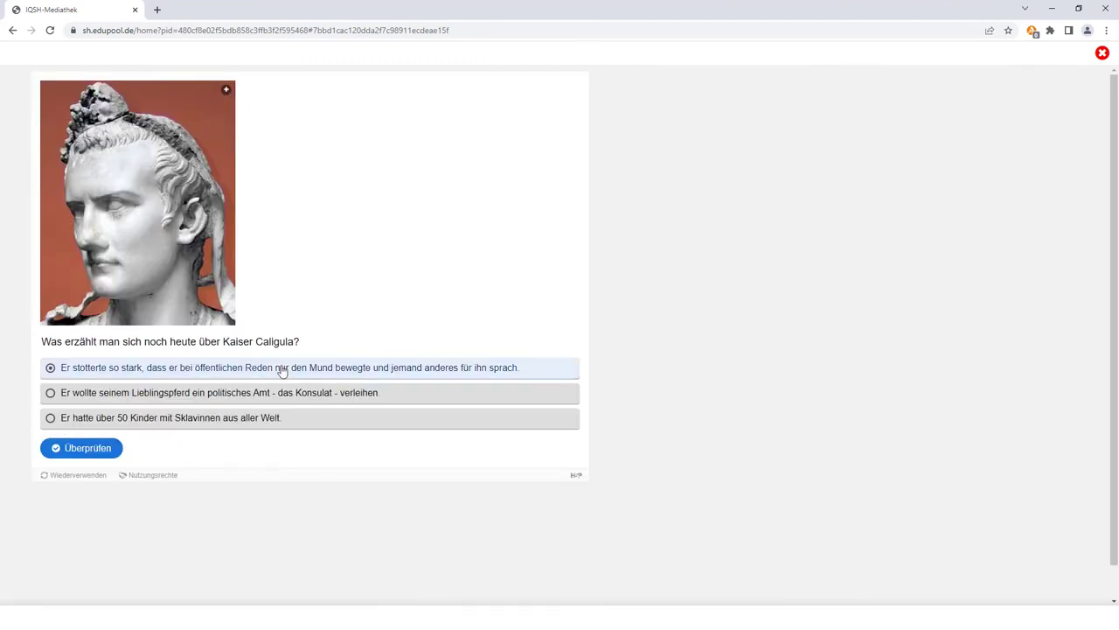
click(96, 449)
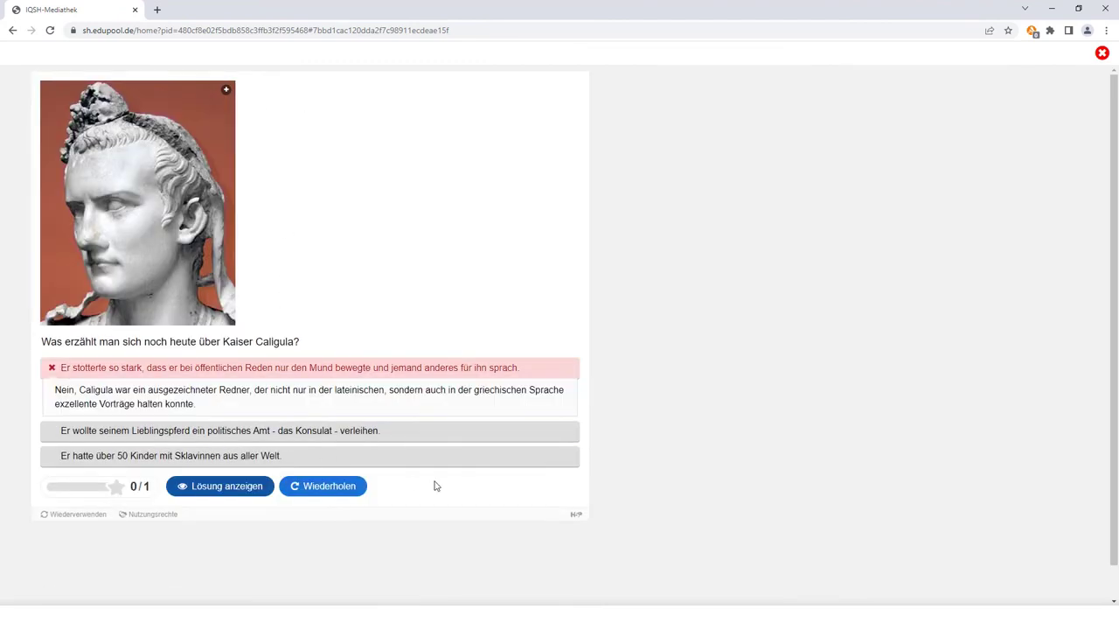
click(356, 486)
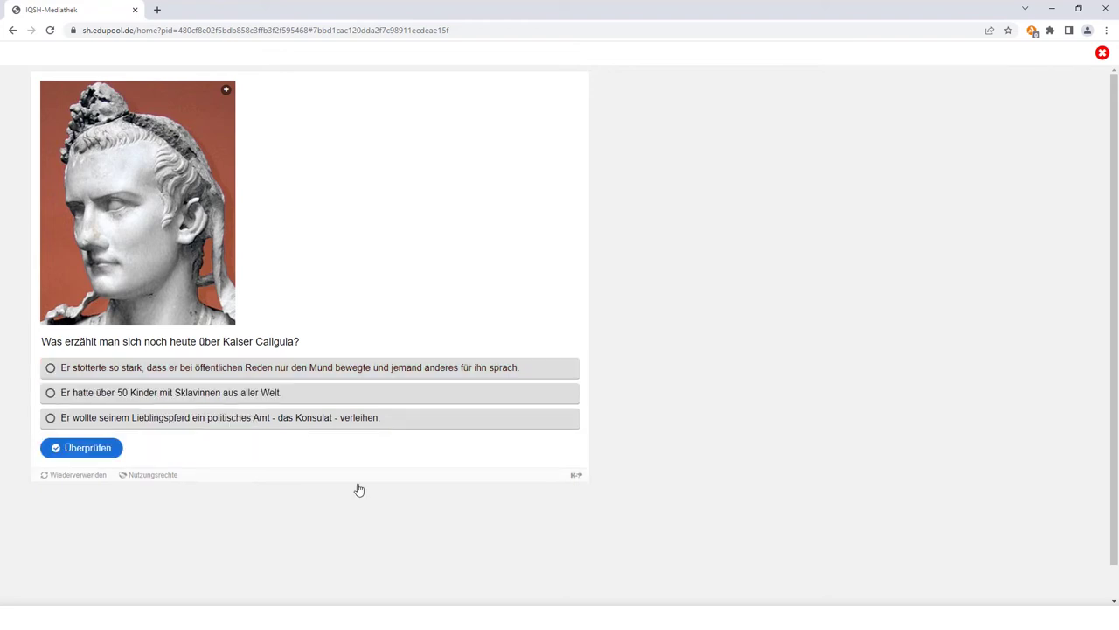
click(354, 393)
click(93, 452)
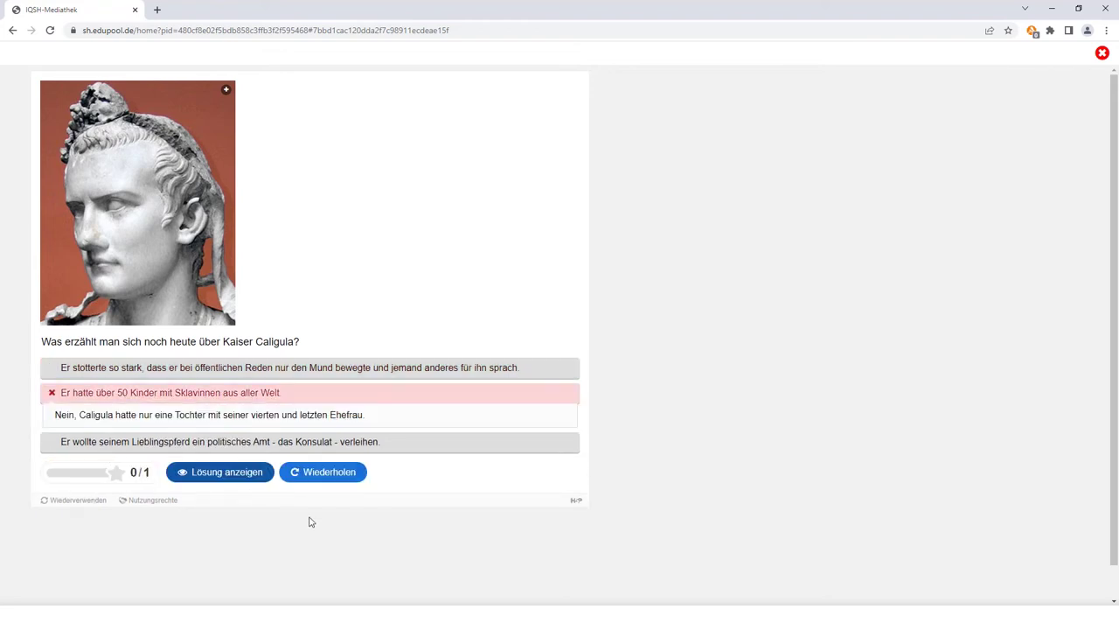
click(325, 474)
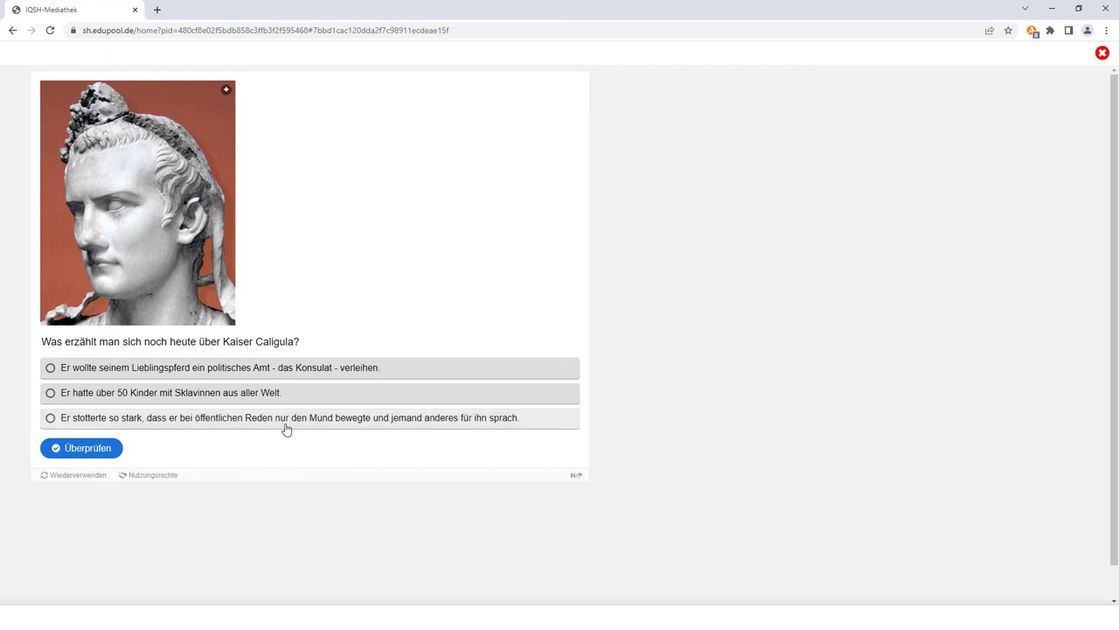
click(87, 448)
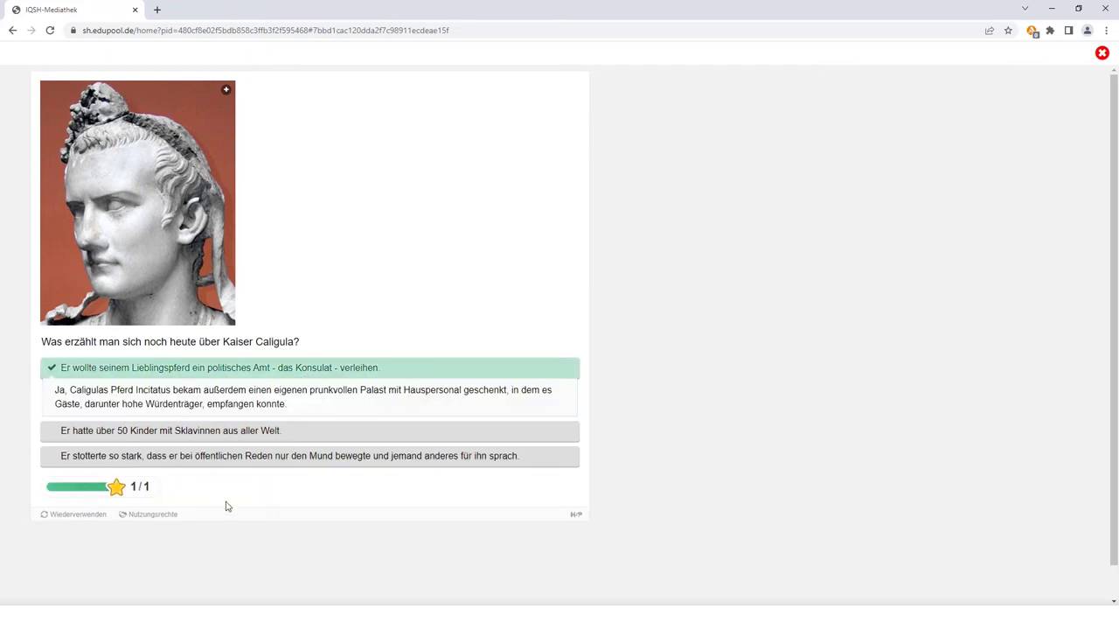
- Return from the preview to editing the Kaiser Caligula question and save it
click(13, 29)
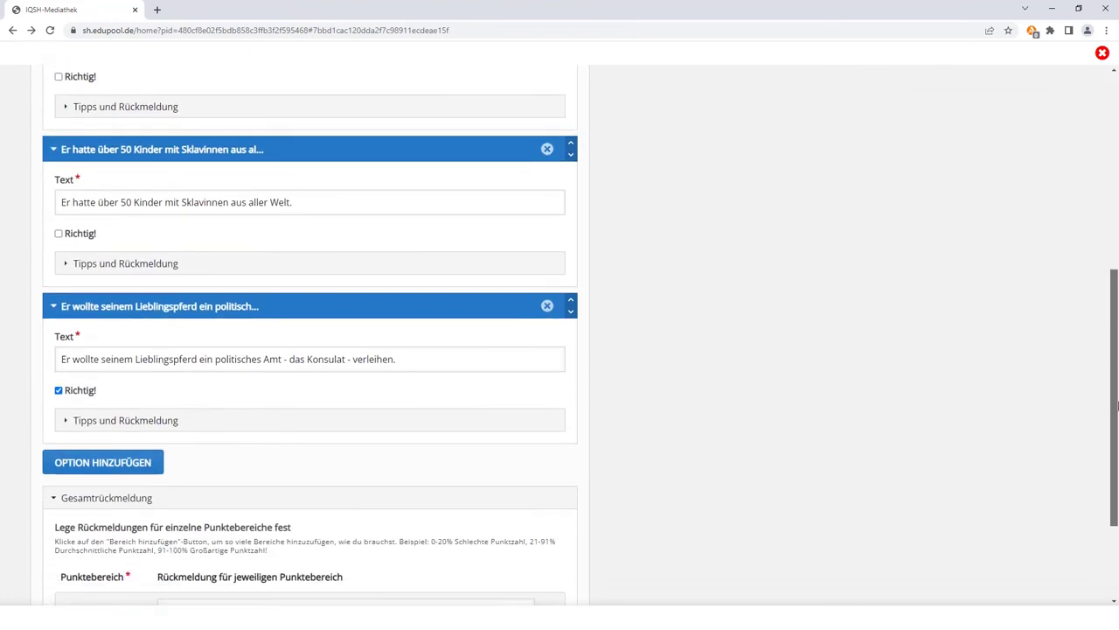
click(403, 341)
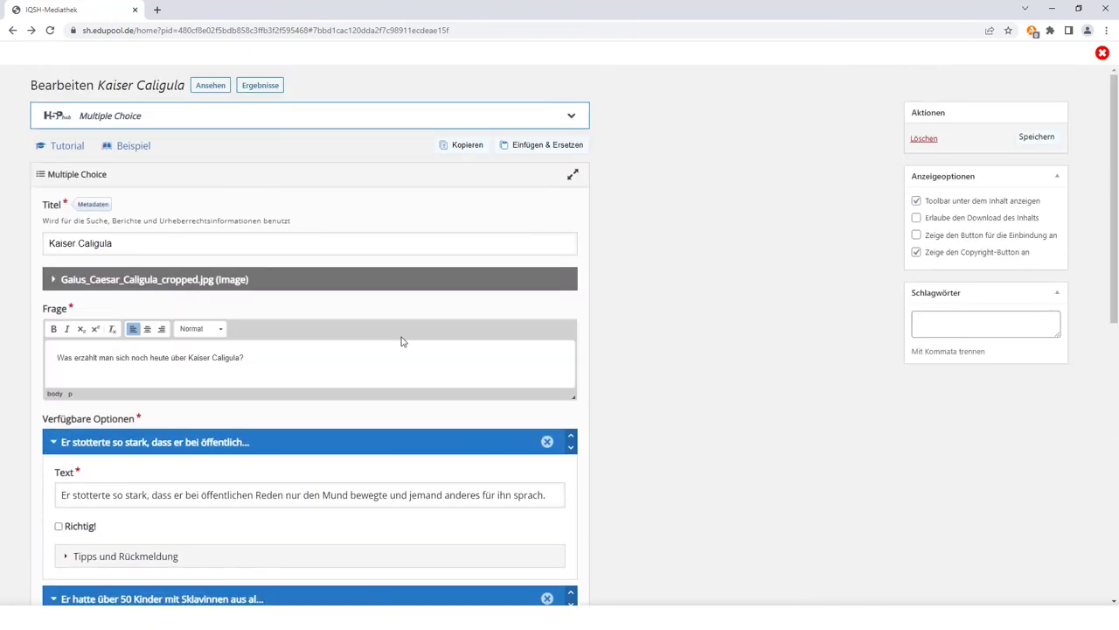
click(1038, 138)
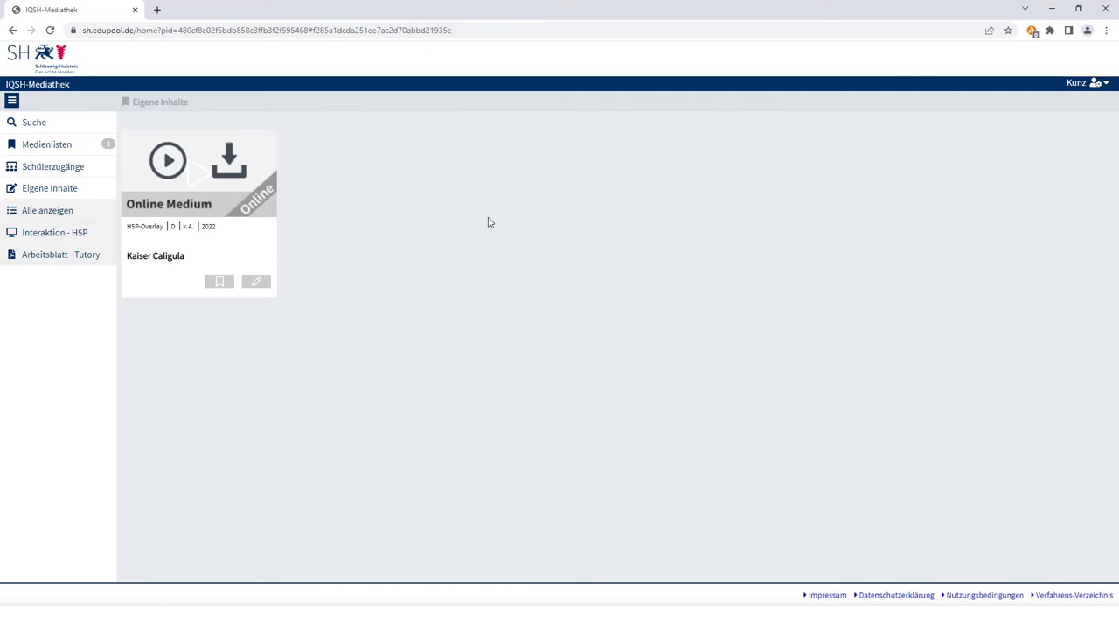
- Add the Kaiser Caligula medium to a new media list named "Latein: 7c" and dismiss the notice
click(219, 282)
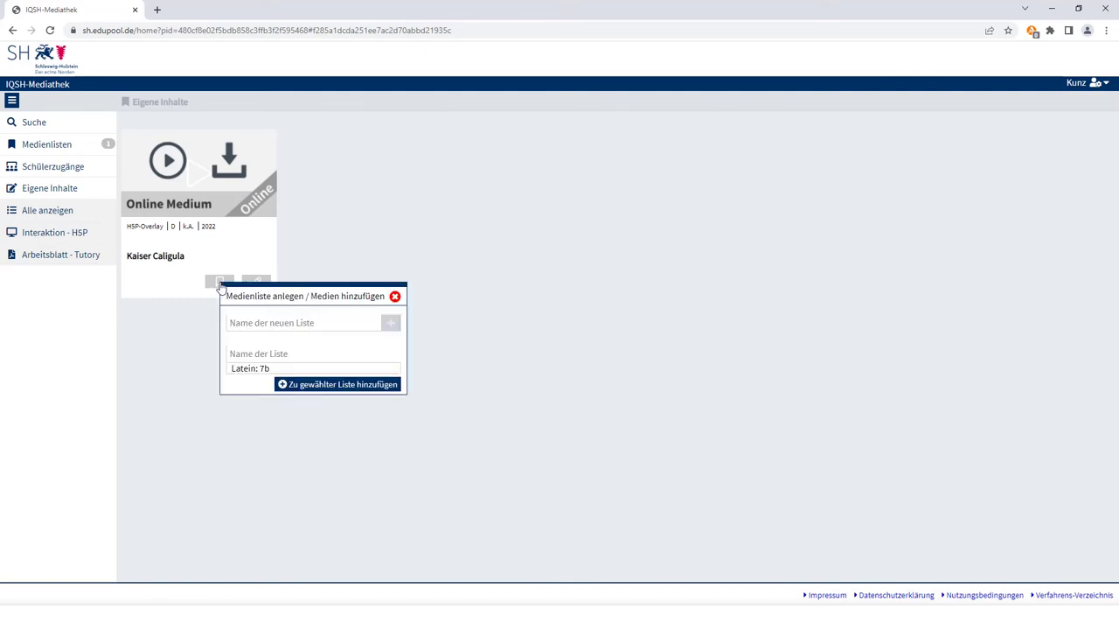
click(243, 370)
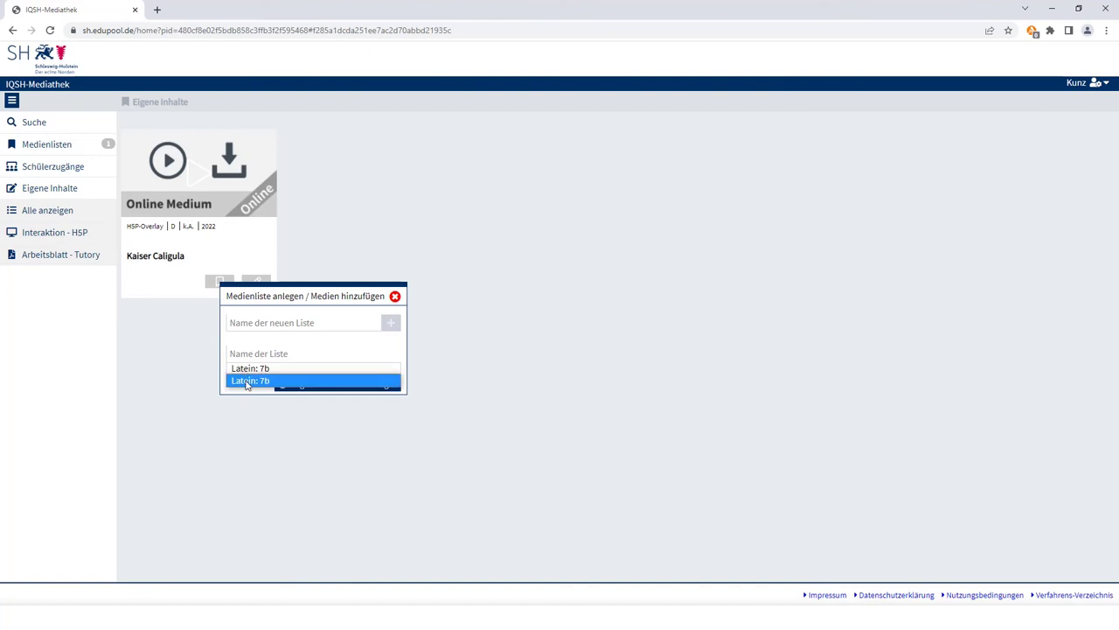
click(248, 382)
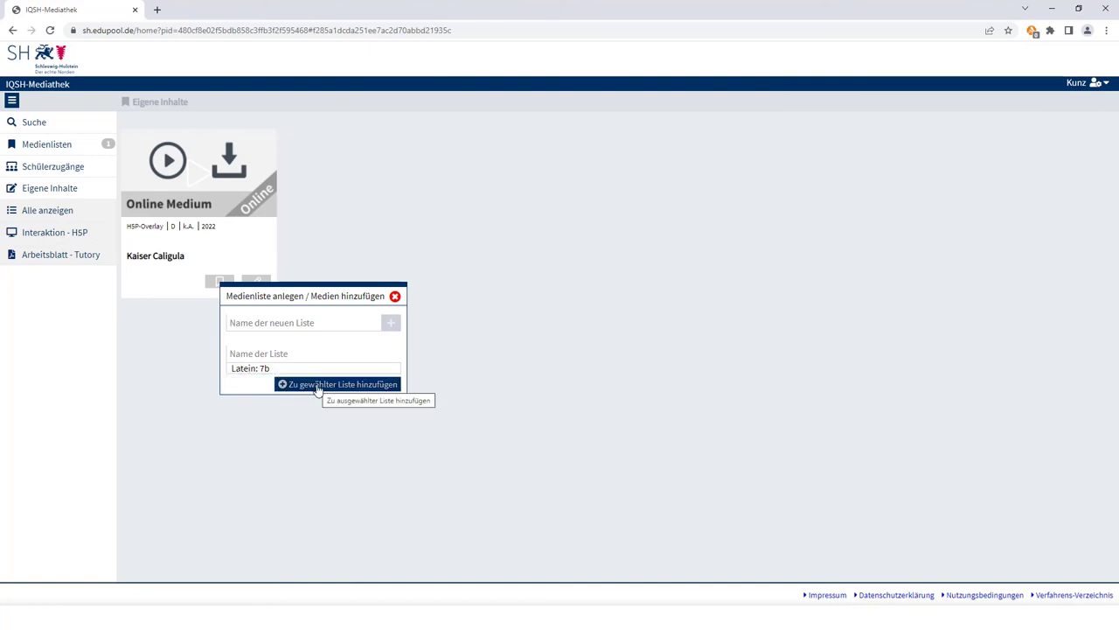
click(327, 324)
text(L)
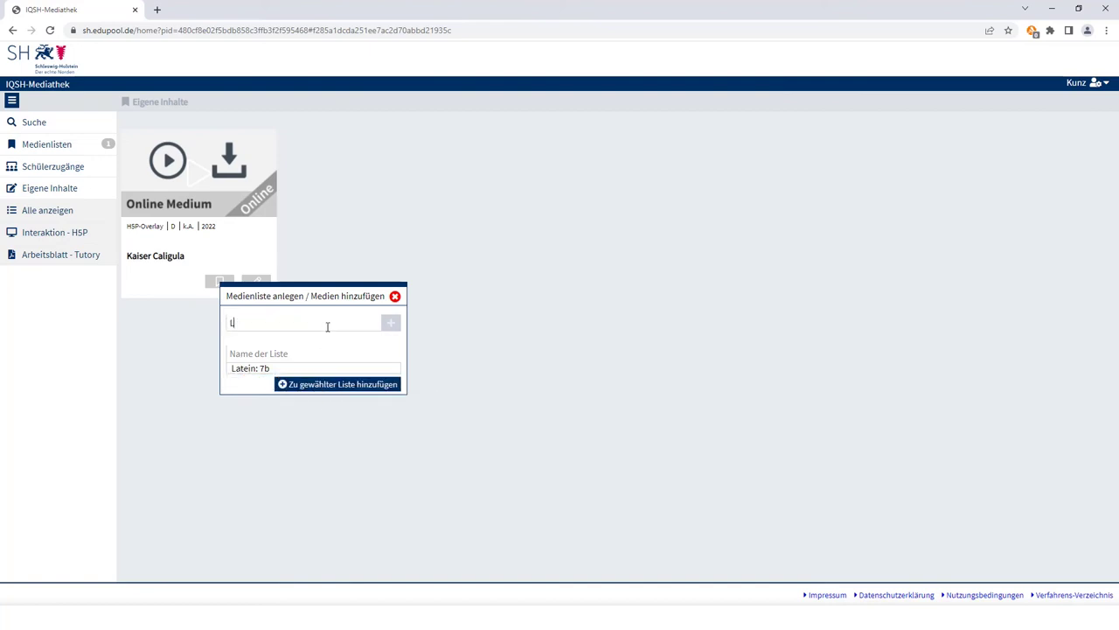
text(atein: 7c)
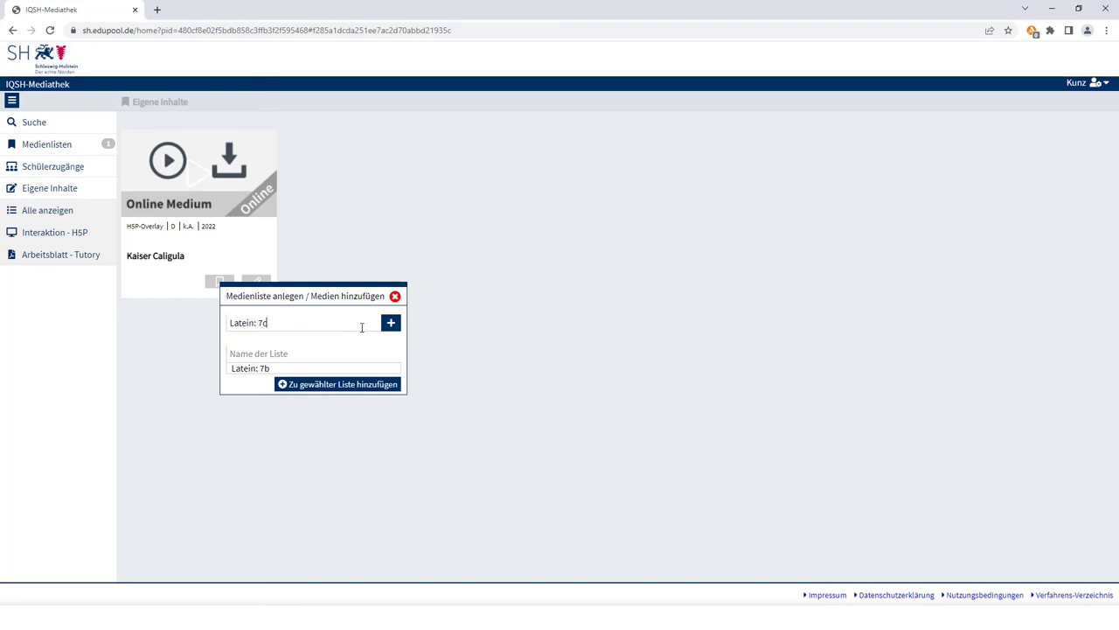
click(391, 324)
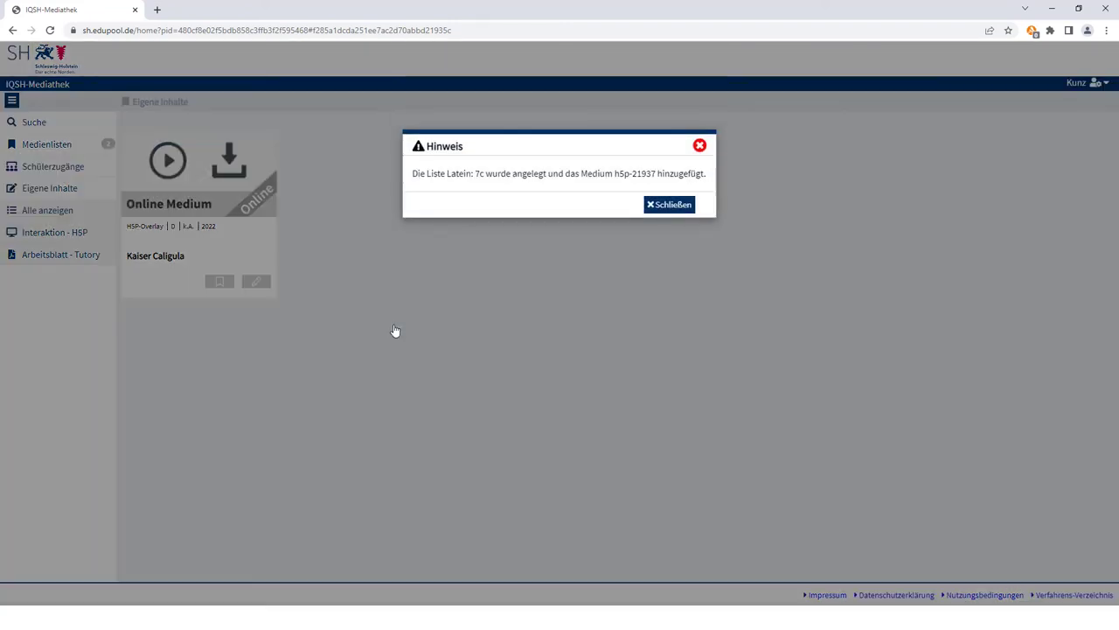
click(669, 205)
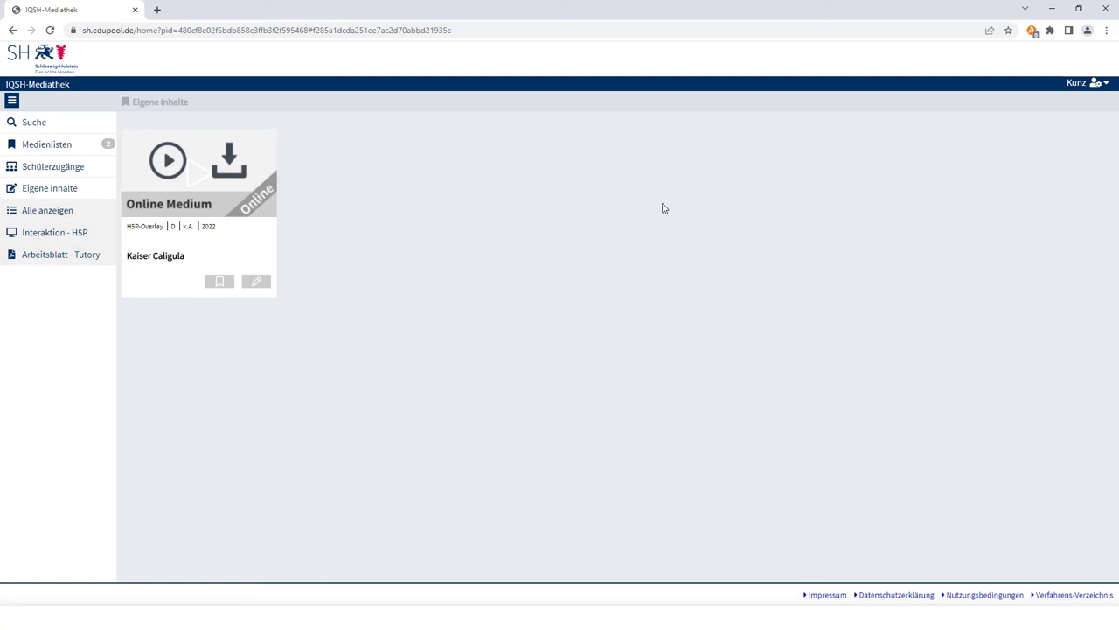
- Start creating a new H5P interaction
click(65, 234)
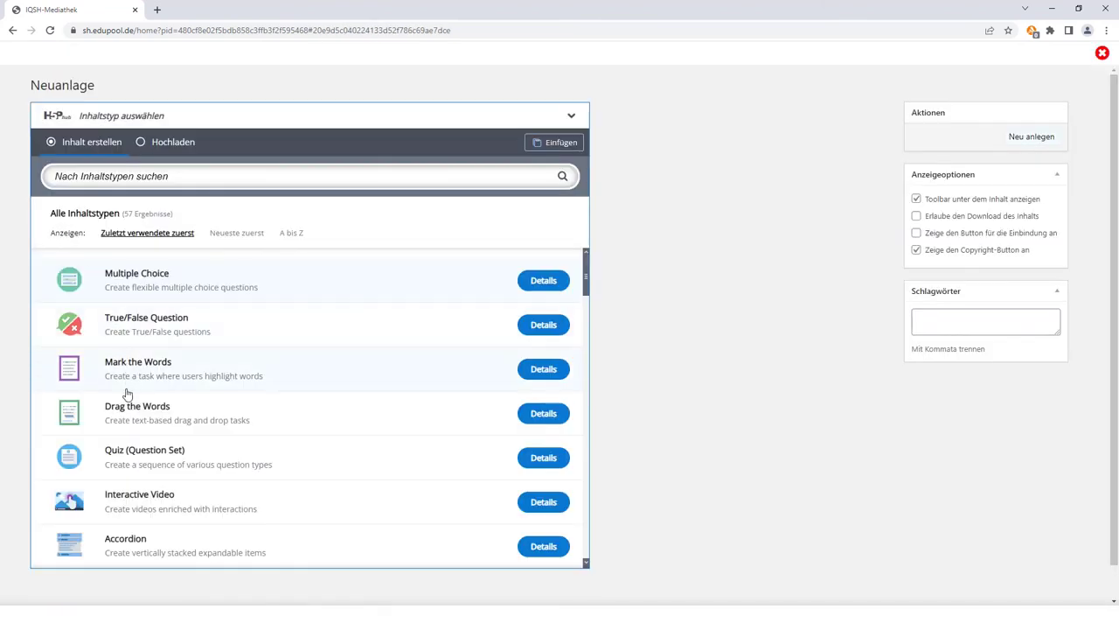